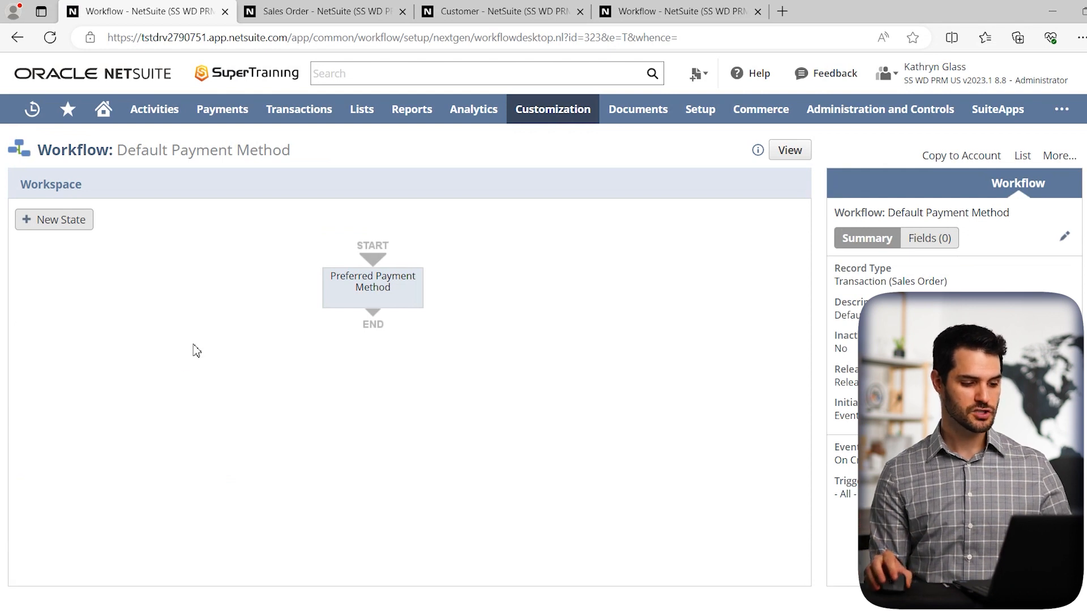
# Open the Set Field Value action of the Preferred Payment Method state in the Default Payment Method workflow.
pyautogui.moveTo(378, 289)
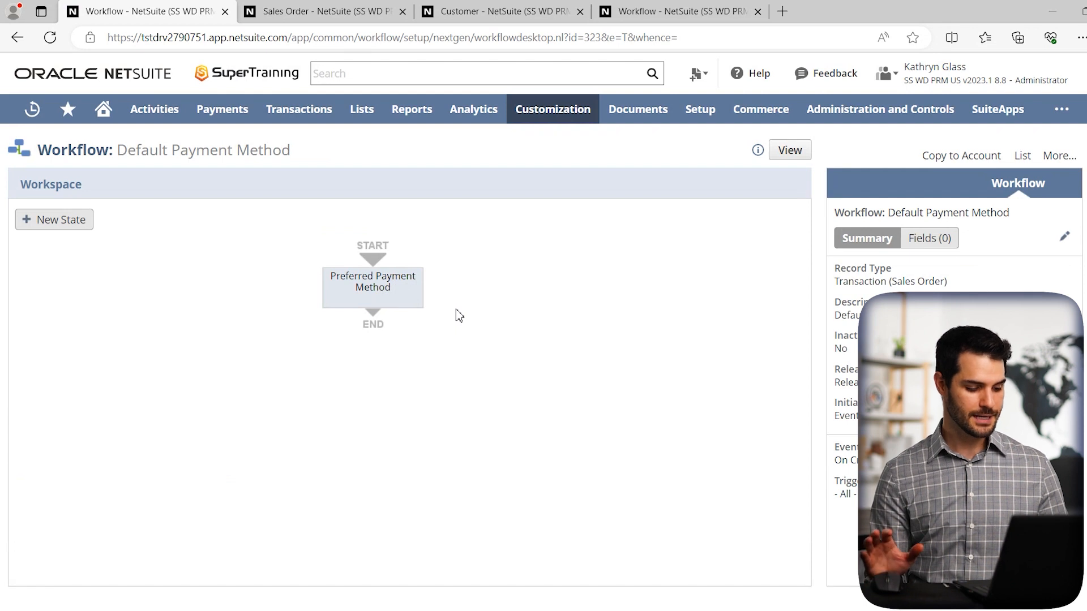
pyautogui.doubleClick(419, 303)
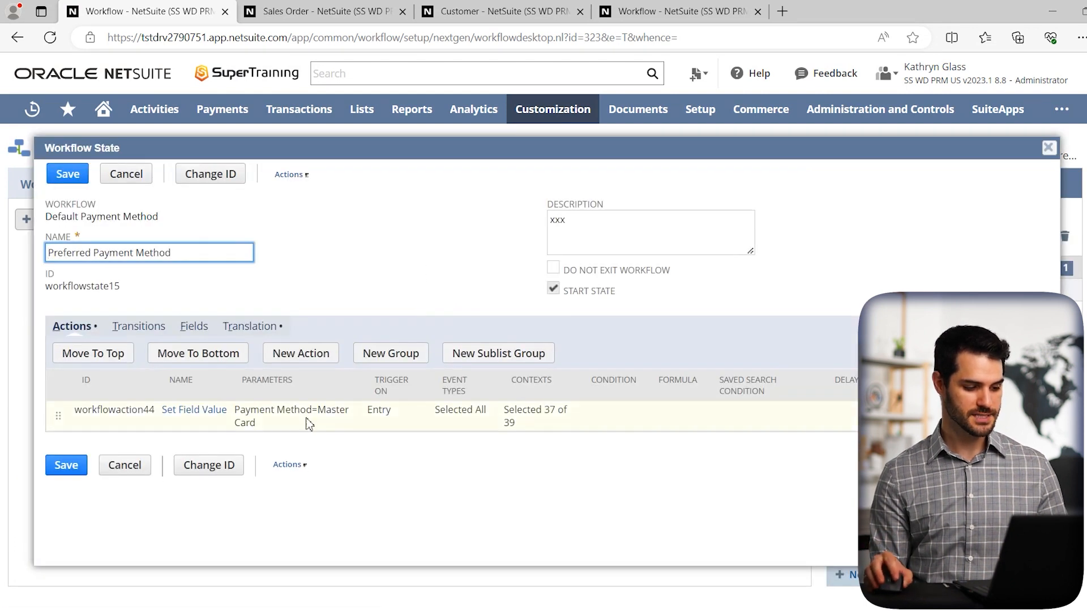
pyautogui.click(206, 417)
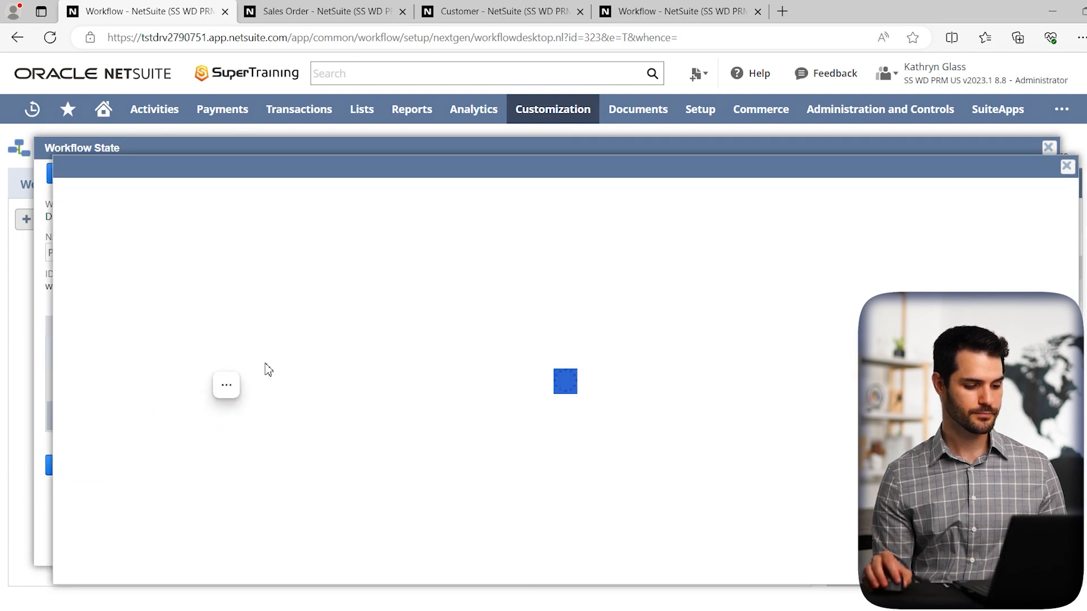
pyautogui.scroll(10, 320, 280)
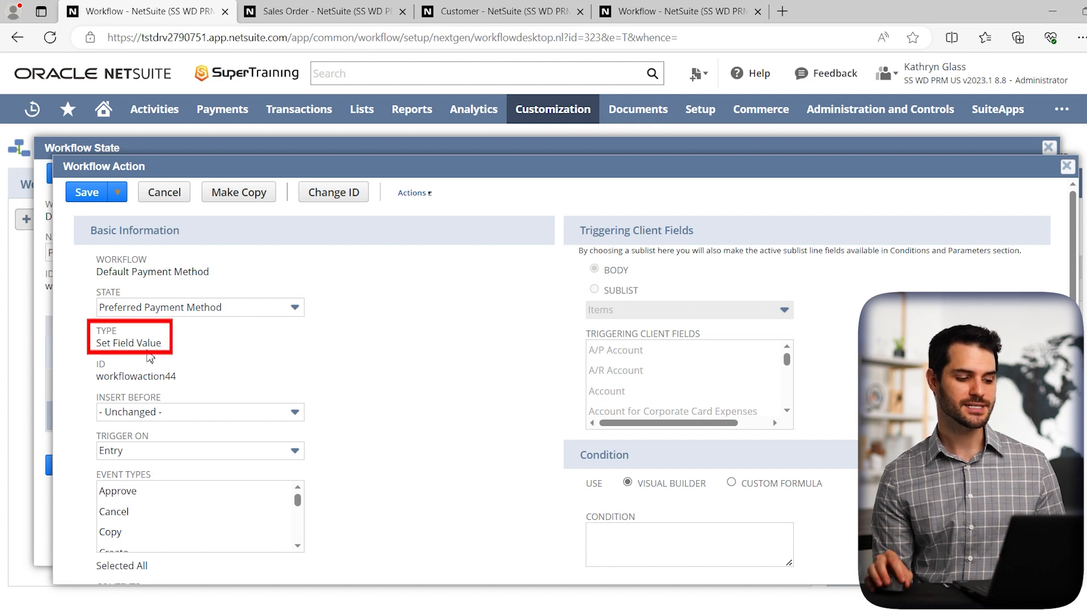
# Review the new sales order's billing payment method and its customer field alongside the workflow action.
pyautogui.click(320, 12)
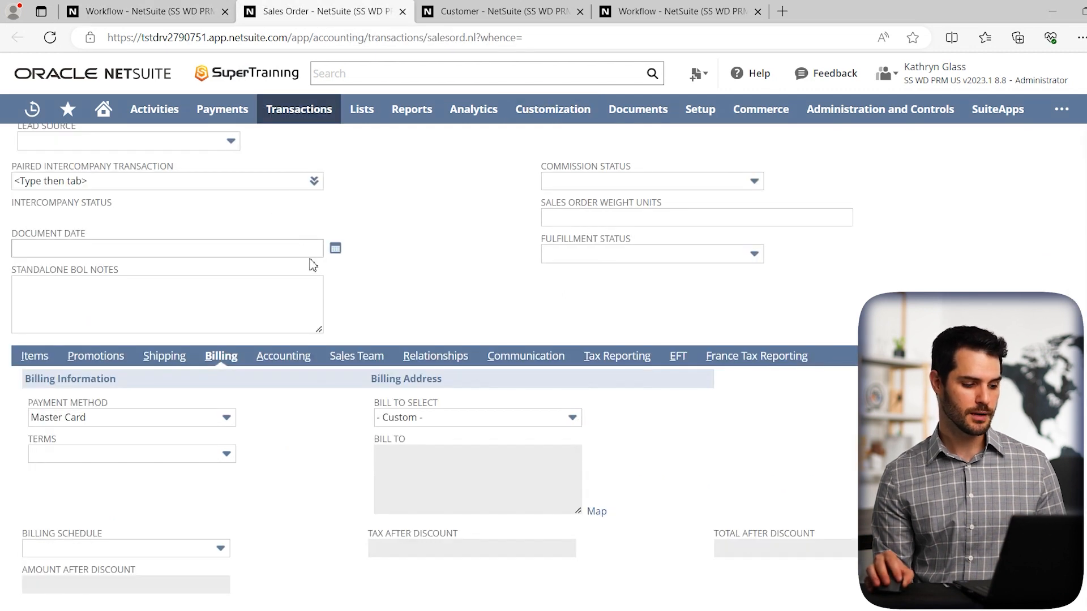
pyautogui.scroll(10, 291, 294)
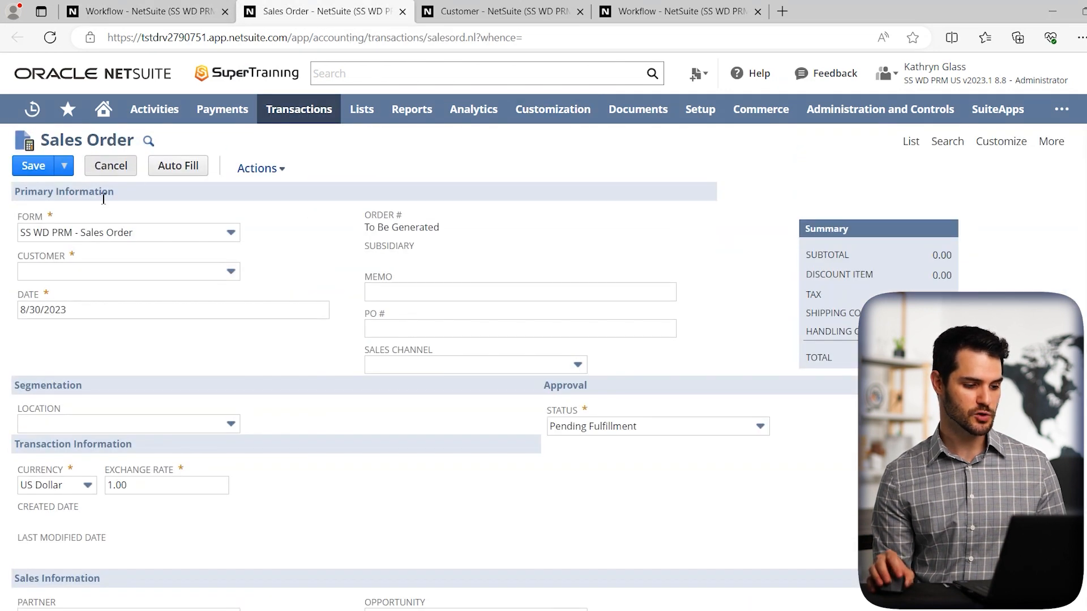
pyautogui.scroll(-10, 206, 243)
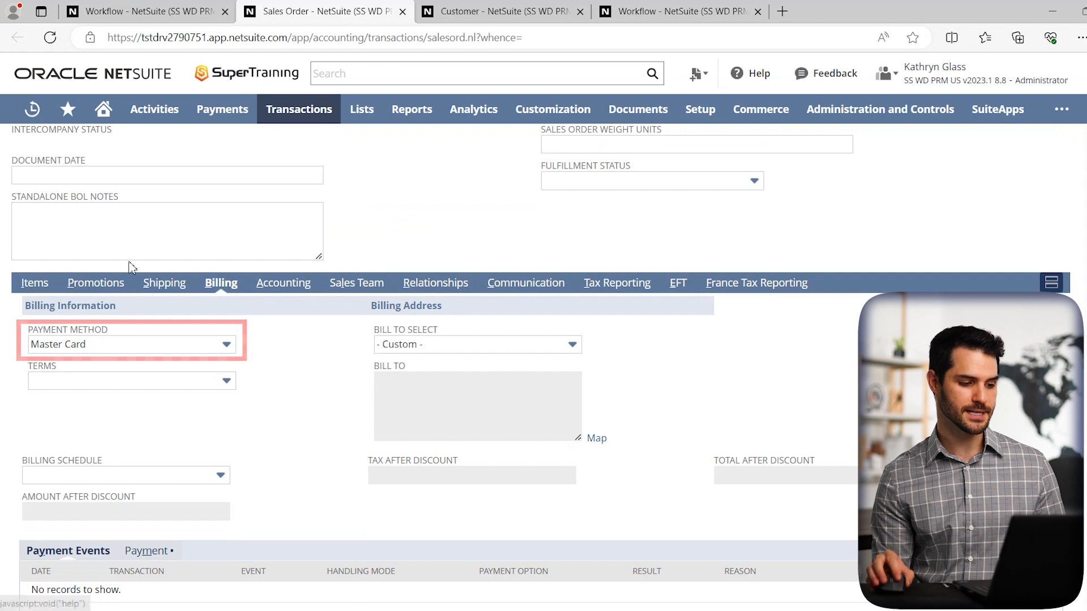
pyautogui.click(158, 14)
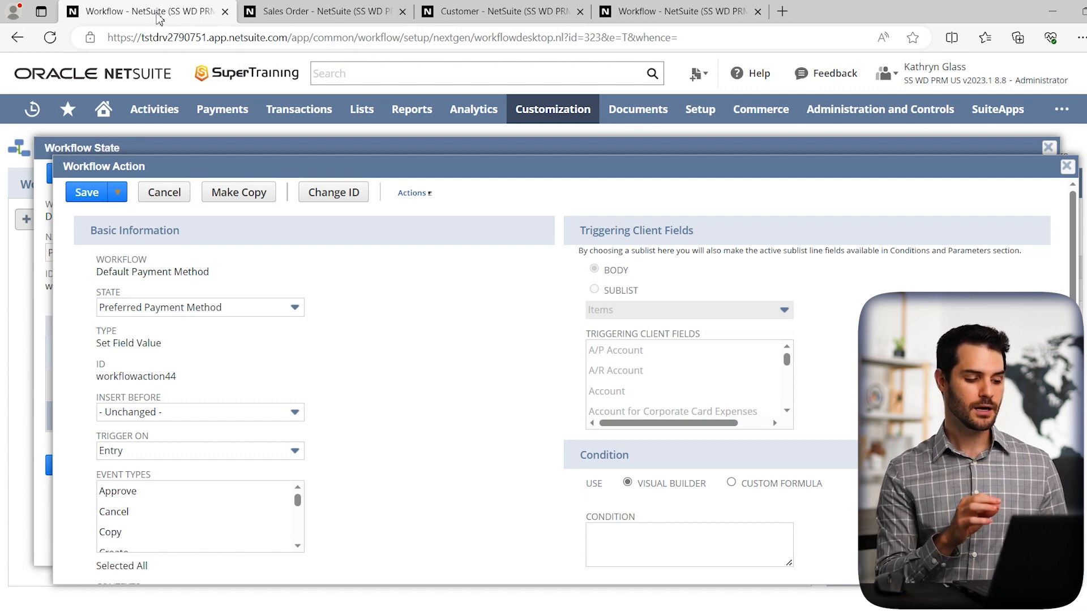
pyautogui.click(317, 14)
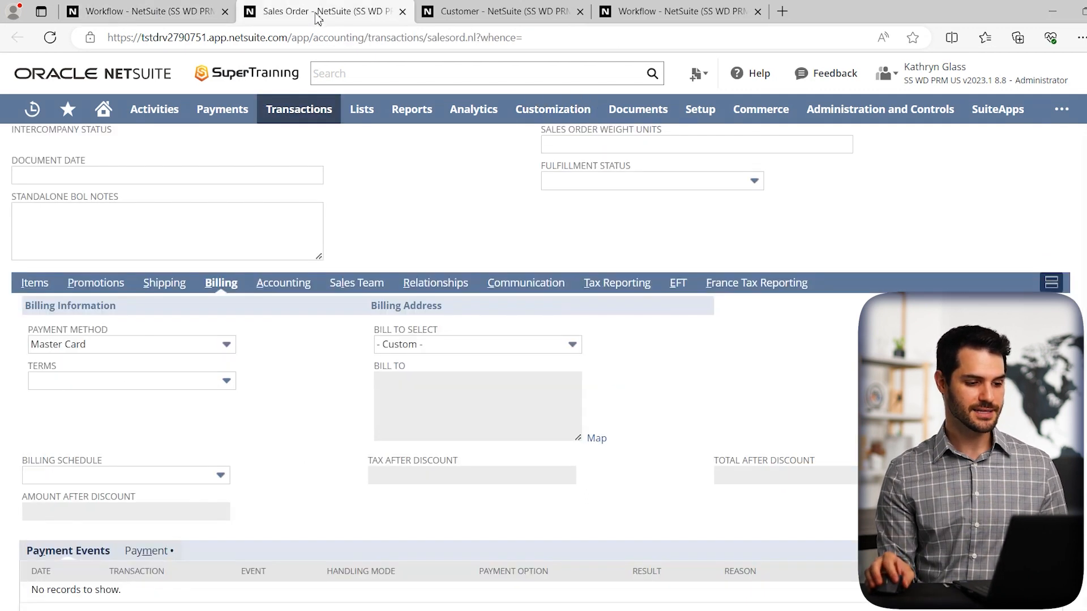
pyautogui.scroll(10, 351, 260)
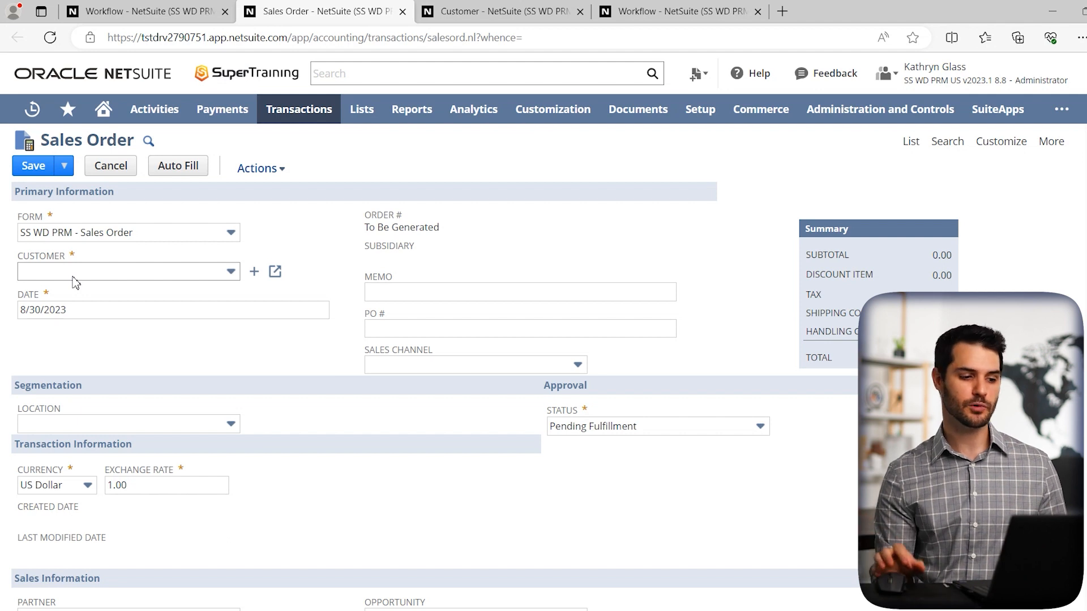
# Compare the preferred payment method on the Divavu Co. customer record with the payment method in the sales order's billing information.
pyautogui.click(482, 12)
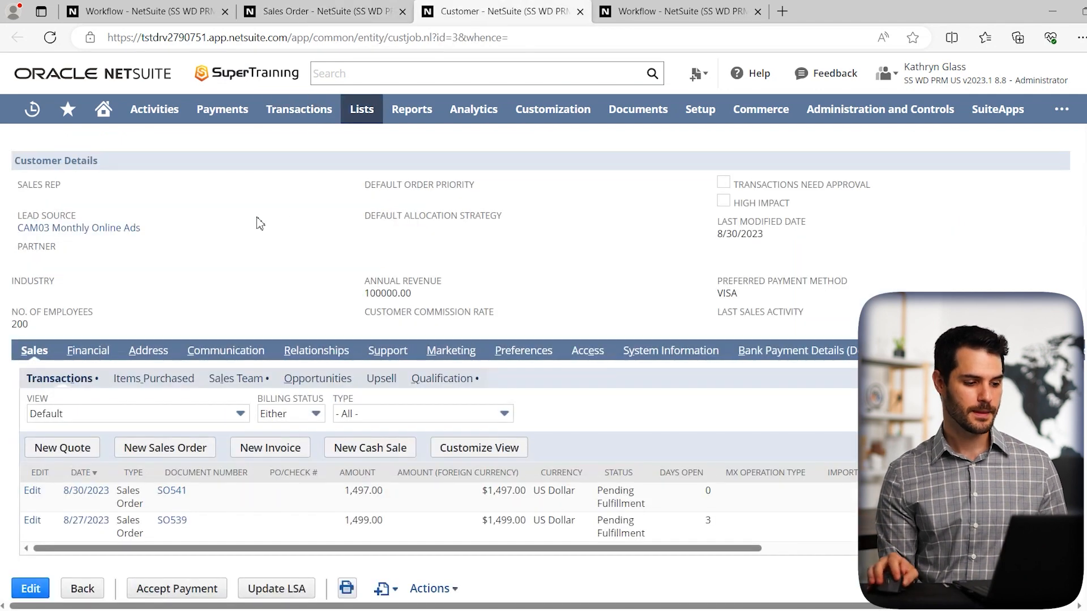
pyautogui.scroll(6, 259, 224)
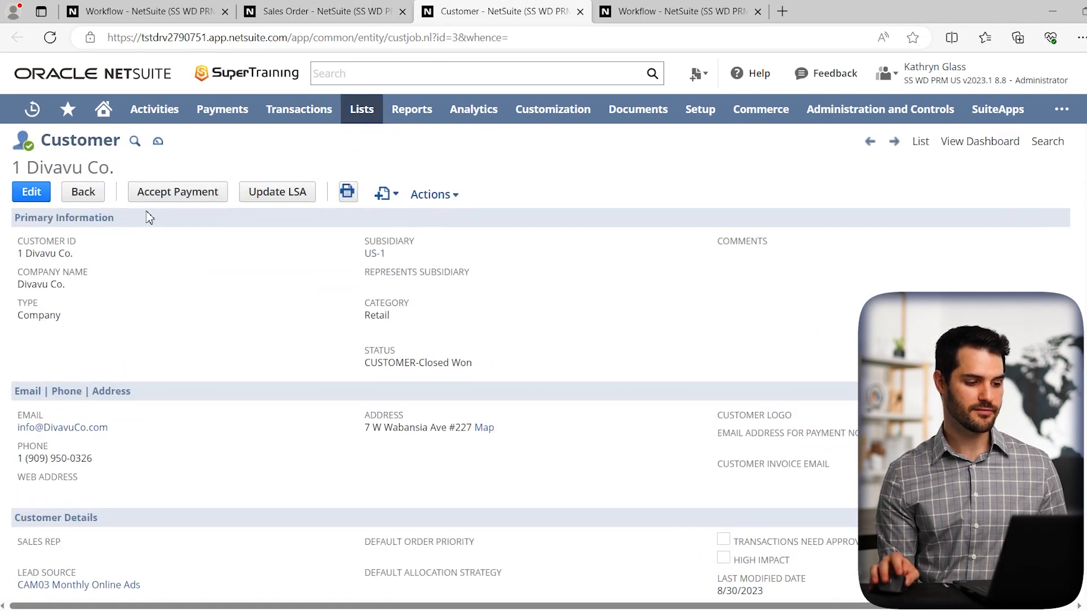
pyautogui.scroll(-6, 339, 362)
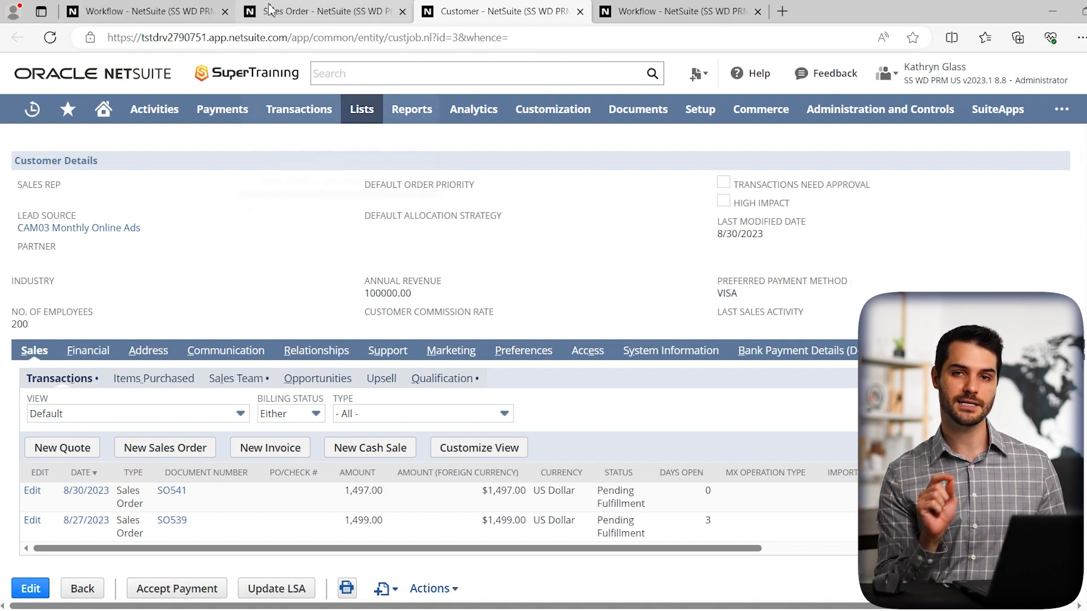
pyautogui.moveTo(270, 10)
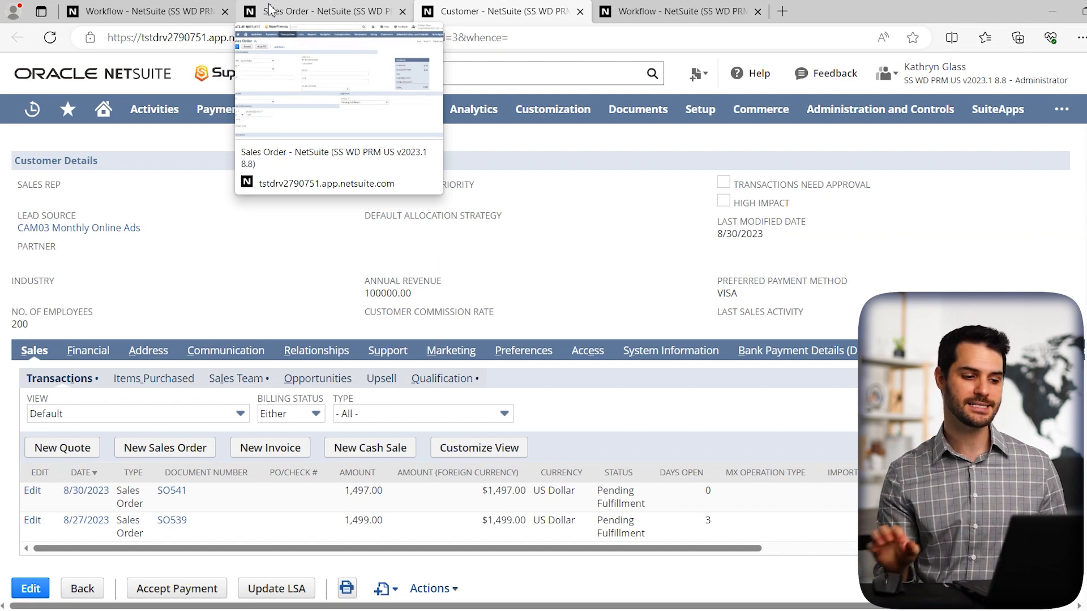
pyautogui.click(270, 9)
pyautogui.scroll(-5, 238, 366)
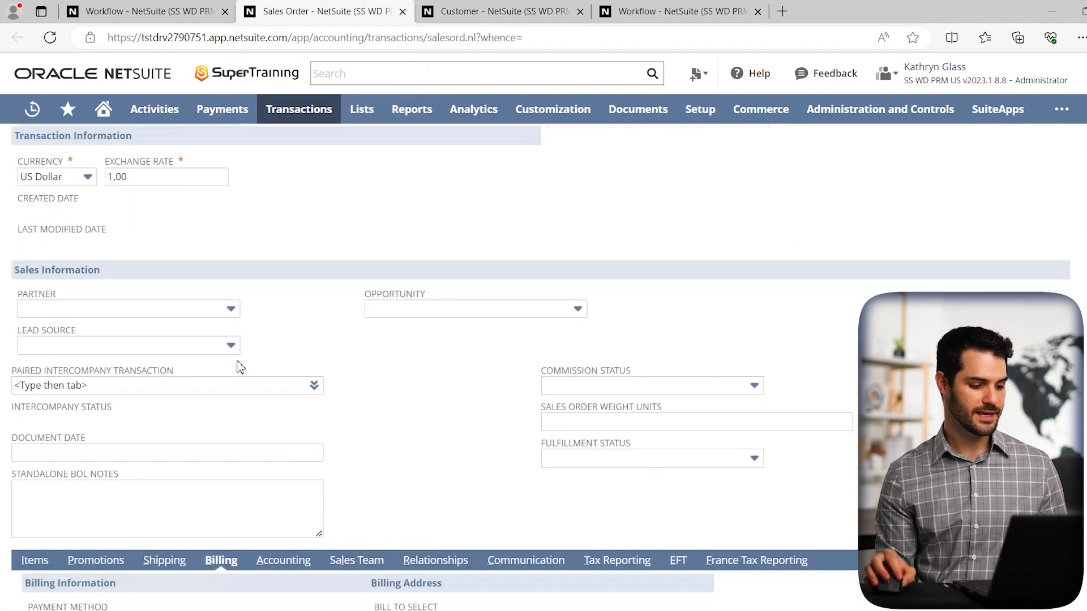
pyautogui.scroll(-3, 238, 367)
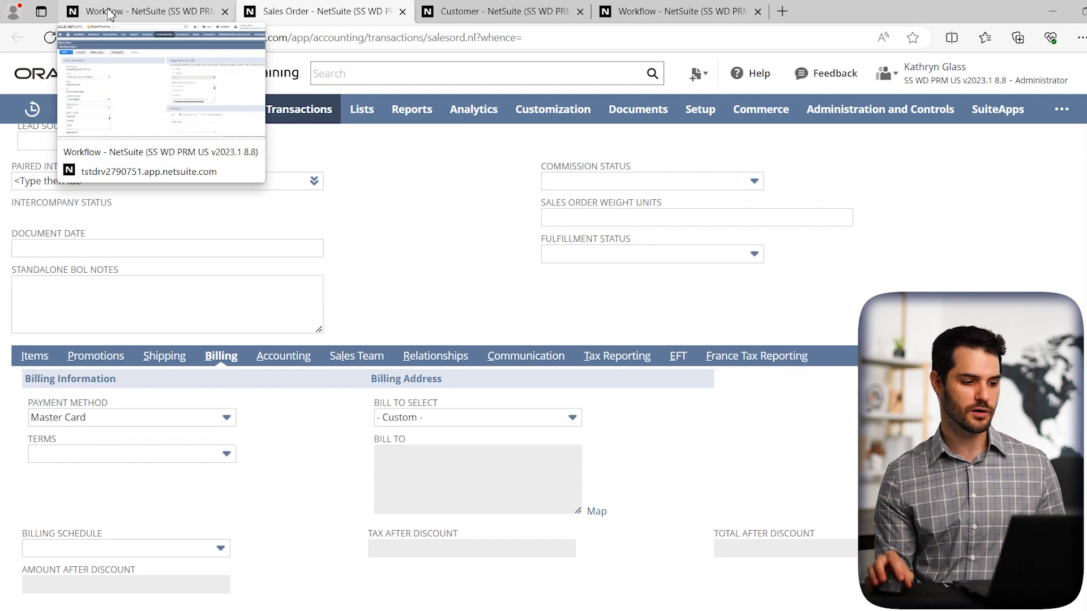
# Set the workflow action's trigger to Before Record Load and review the event types available for it.
pyautogui.click(107, 12)
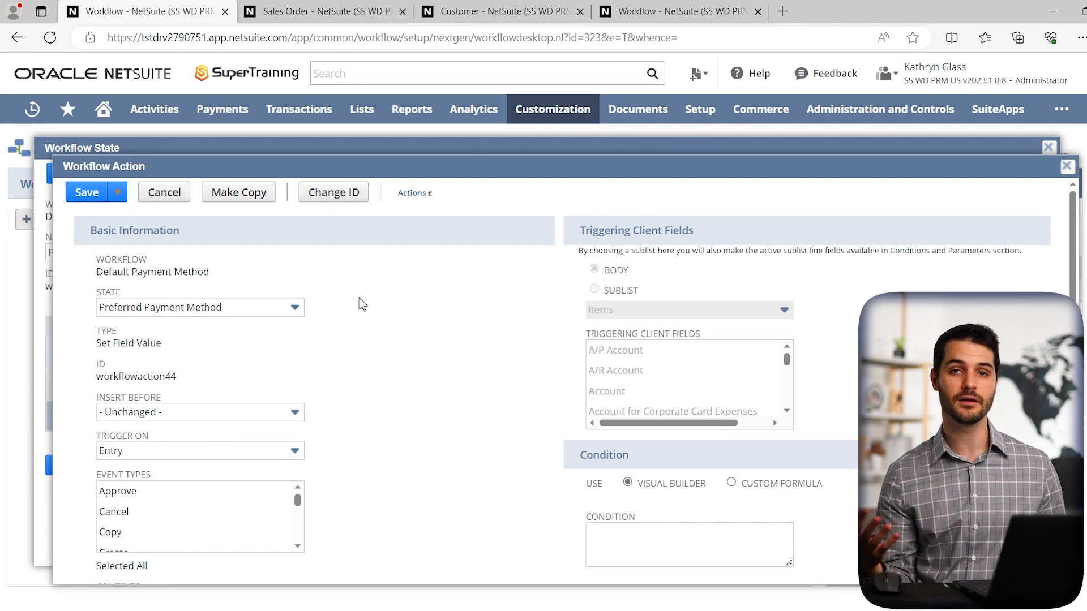
pyautogui.scroll(-1, 361, 304)
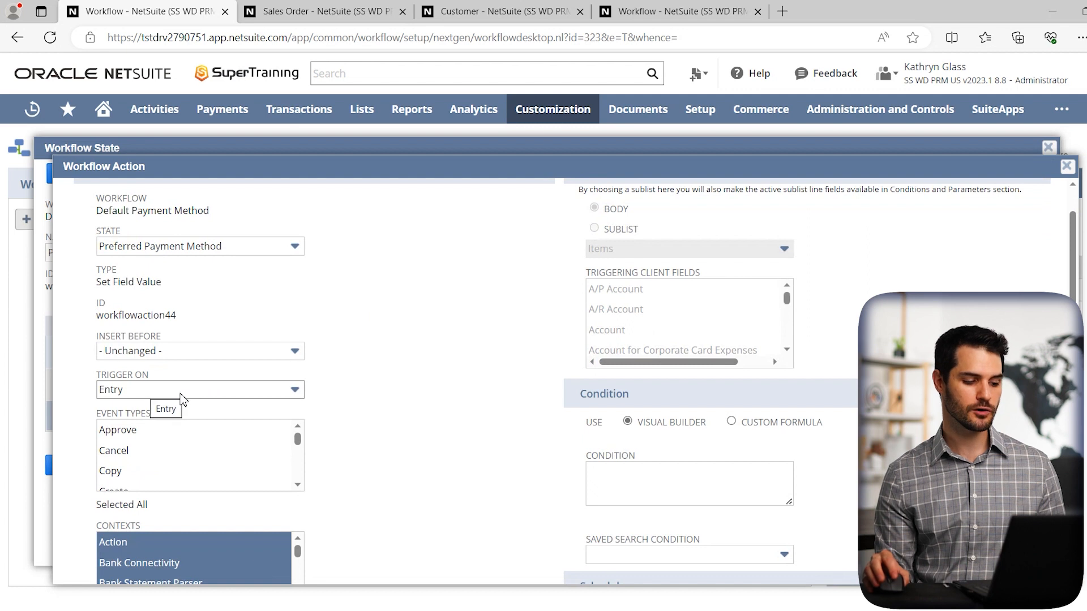
pyautogui.click(255, 391)
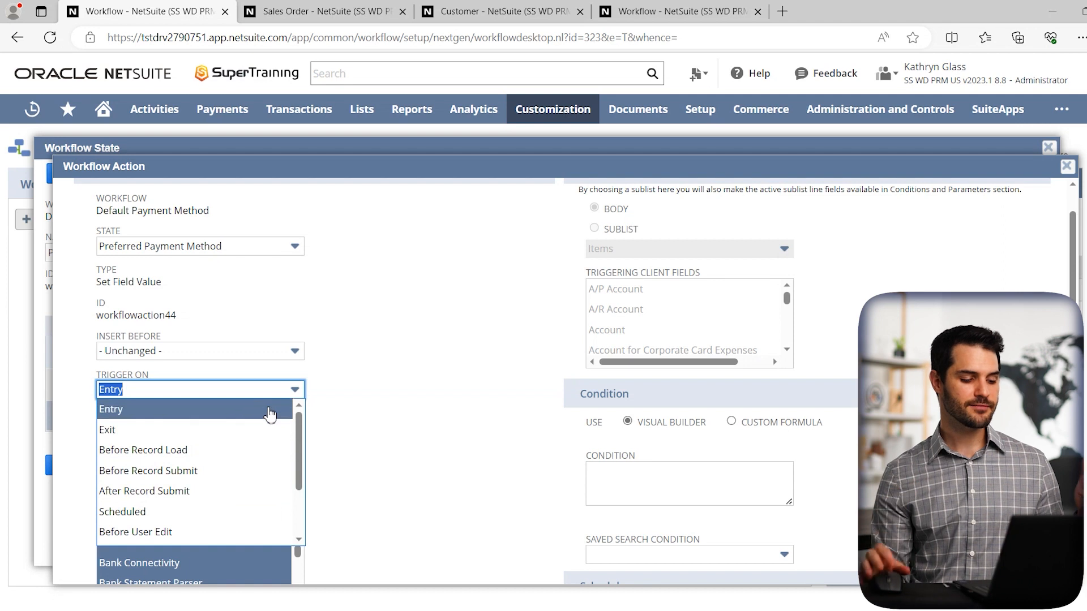
pyautogui.scroll(-1, 250, 447)
pyautogui.scroll(1, 252, 449)
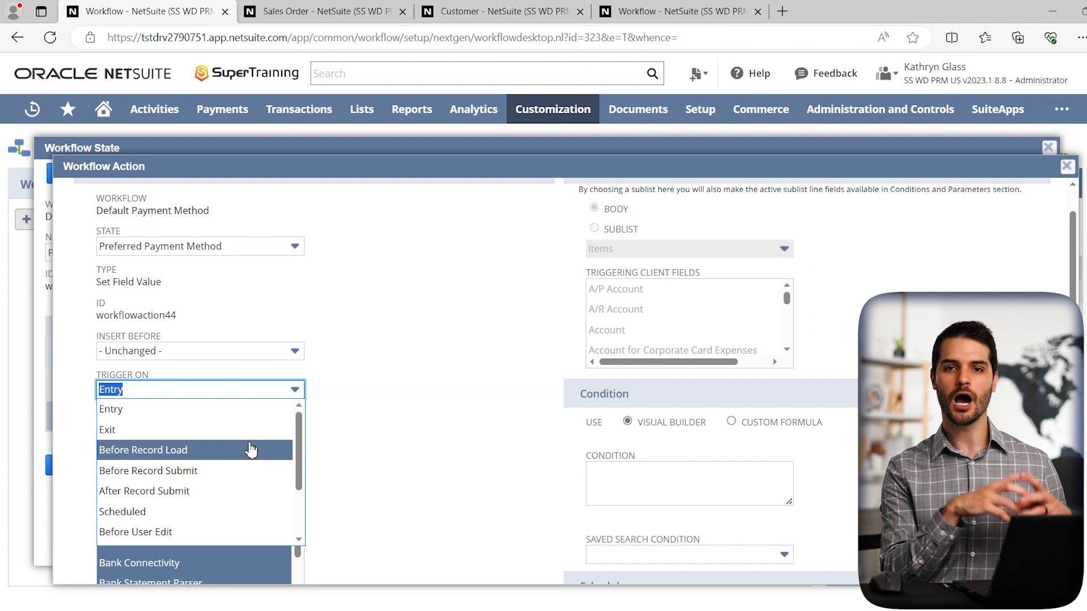
pyautogui.click(163, 454)
pyautogui.click(327, 431)
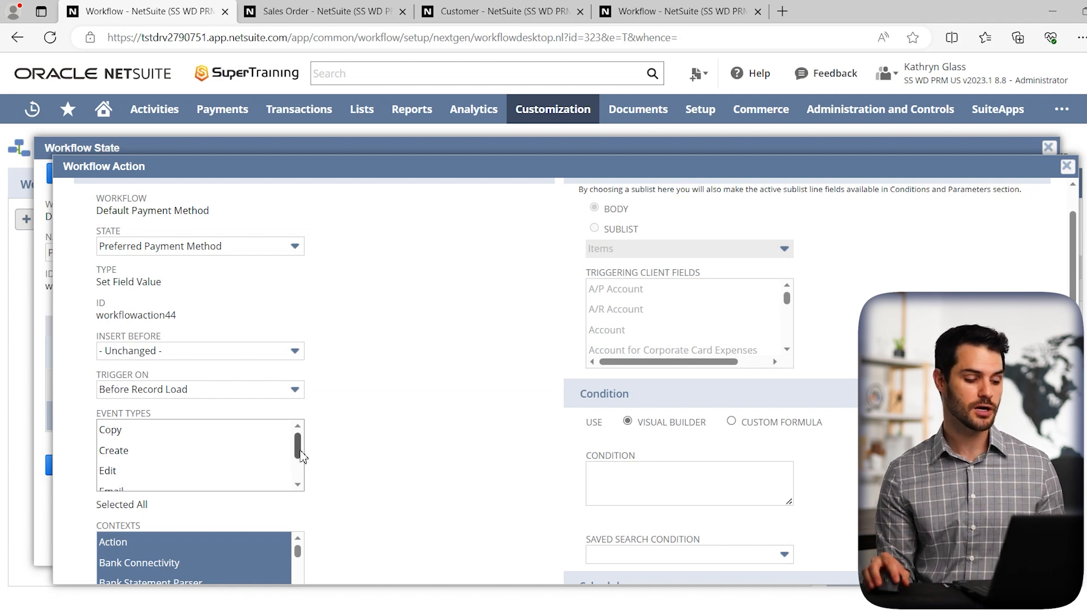
pyautogui.moveTo(297, 450)
pyautogui.mouseDown()
pyautogui.moveTo(298, 478)
pyautogui.moveTo(301, 444)
pyautogui.mouseUp()
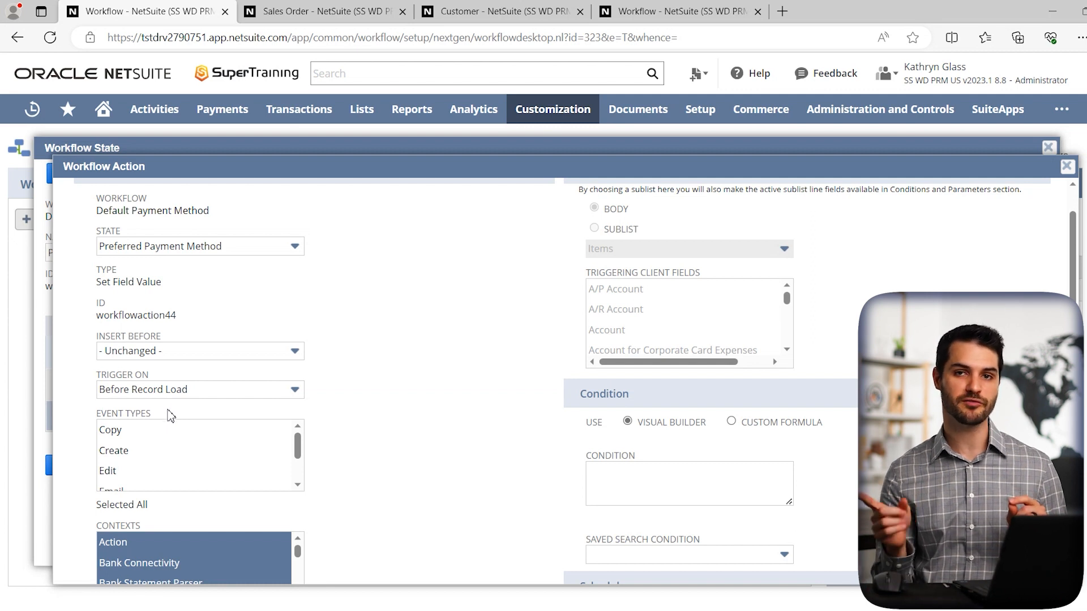
# Set the Set Field Value action to trigger on After Field Edit.
pyautogui.click(171, 395)
pyautogui.scroll(-2, 178, 445)
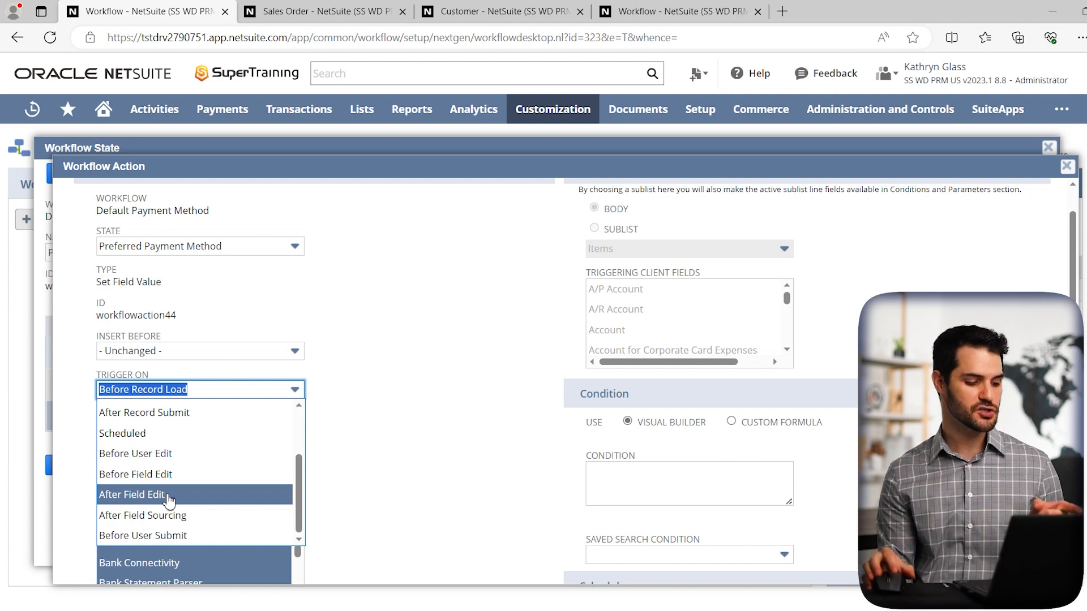
pyautogui.click(169, 500)
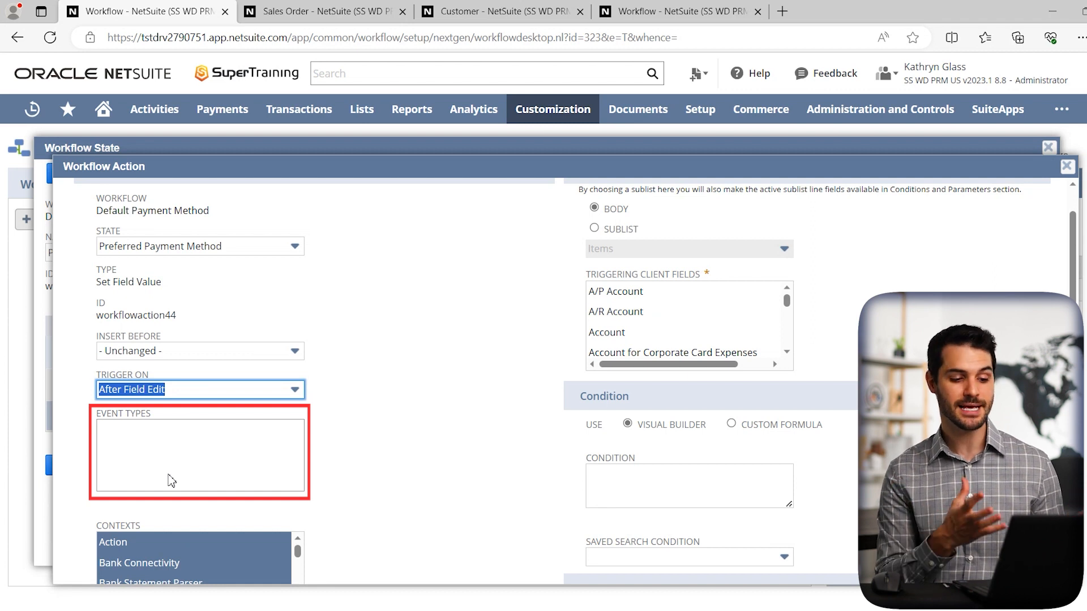
pyautogui.click(502, 364)
pyautogui.scroll(2, 502, 364)
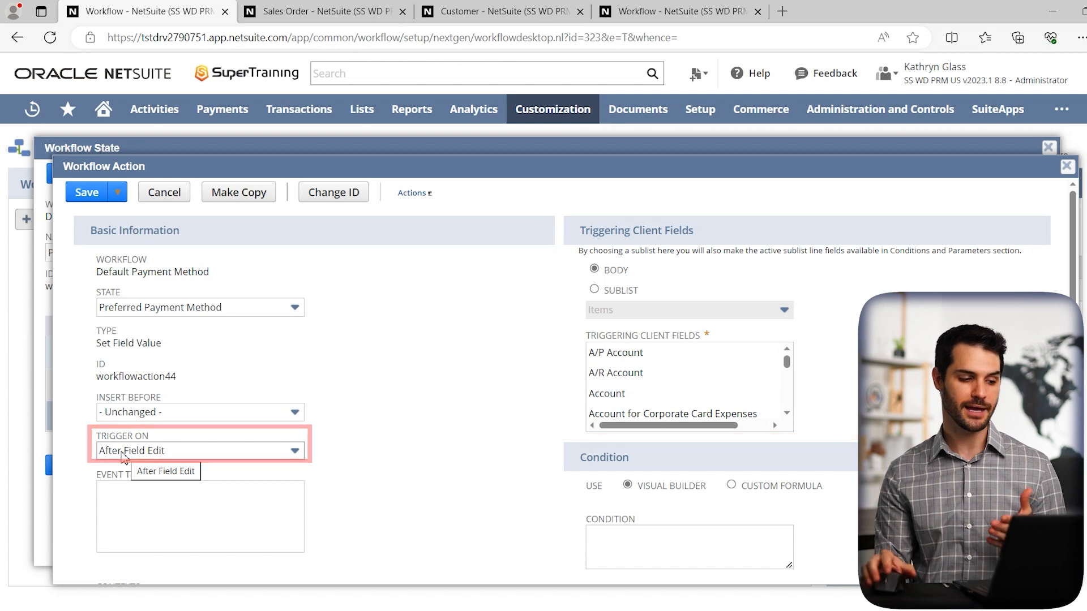
# Check the sales order's payment method and customer fields, and review the triggering client fields offered in the workflow action.
pyautogui.click(319, 12)
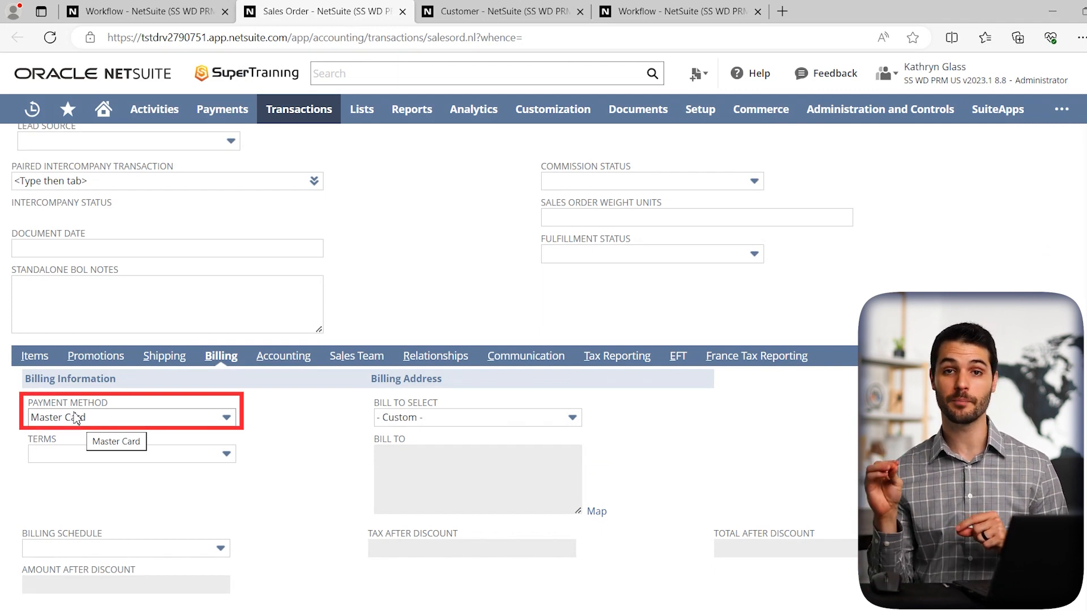
pyautogui.scroll(5, 382, 286)
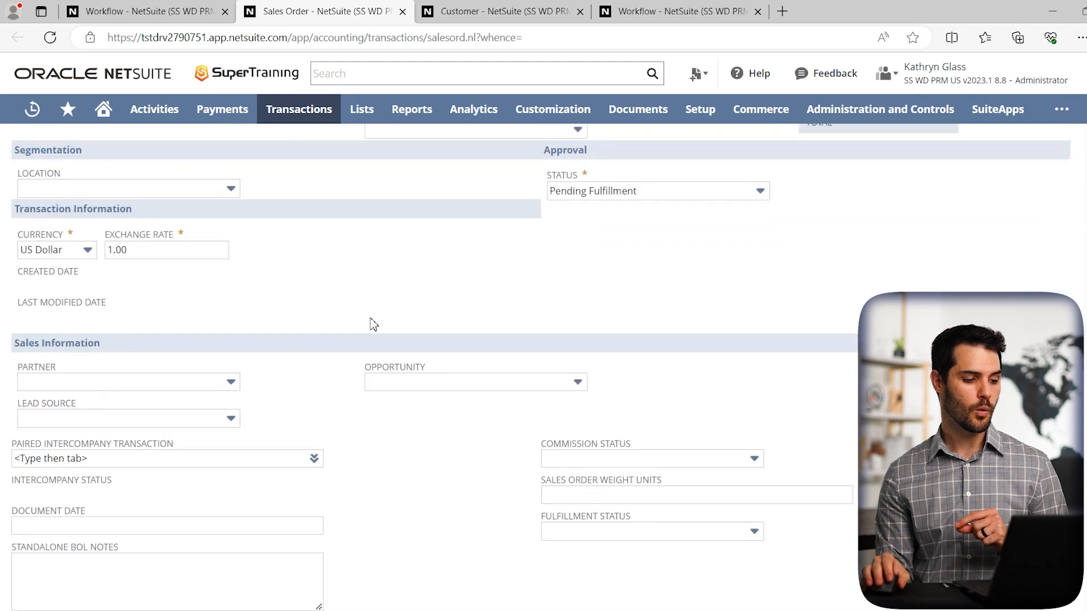
pyautogui.scroll(5, 374, 321)
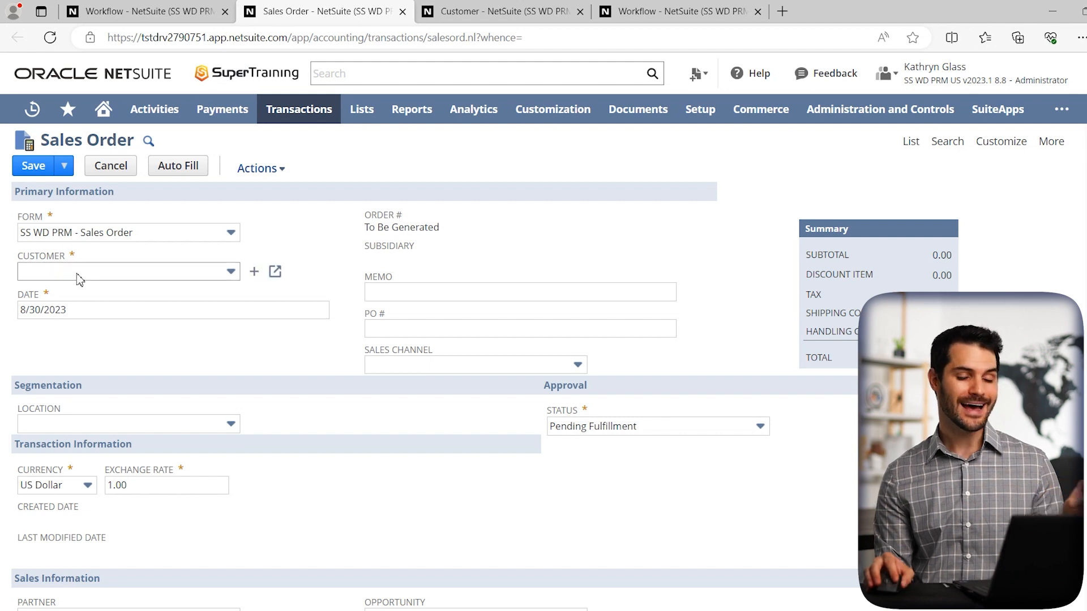
pyautogui.click(145, 14)
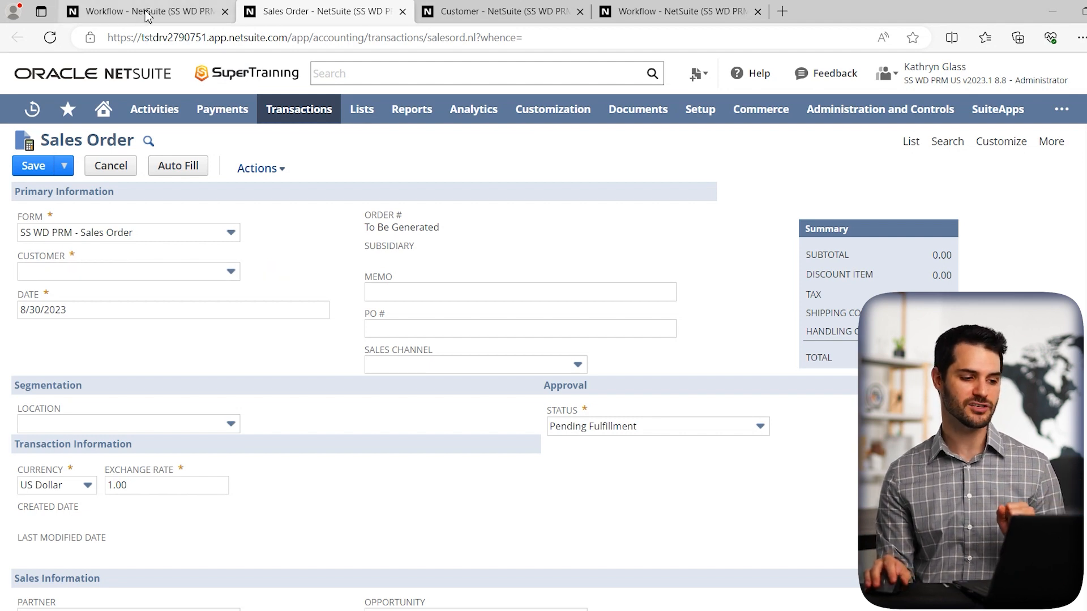
pyautogui.scroll(-1, 364, 371)
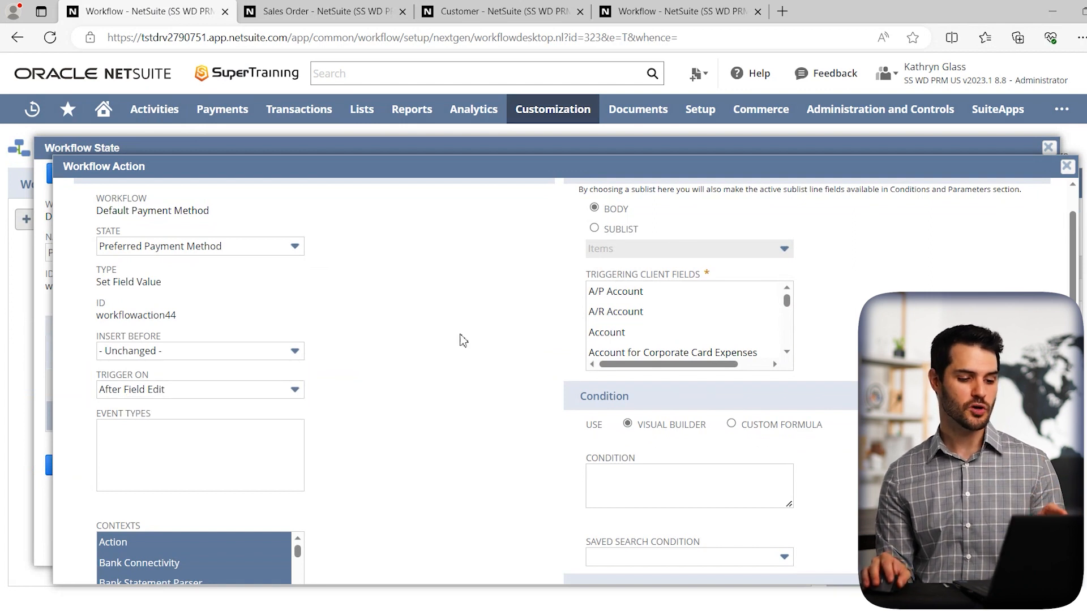
pyautogui.scroll(1, 661, 354)
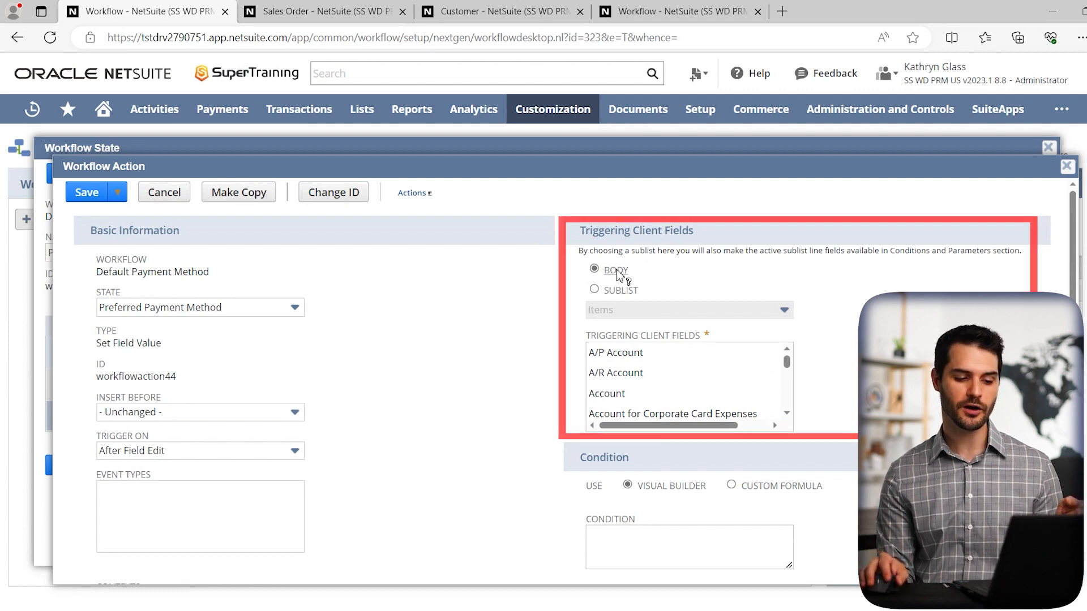
# Examine the sales order's body fields and sublists, and return to the workflow action's triggering client fields.
pyautogui.click(300, 11)
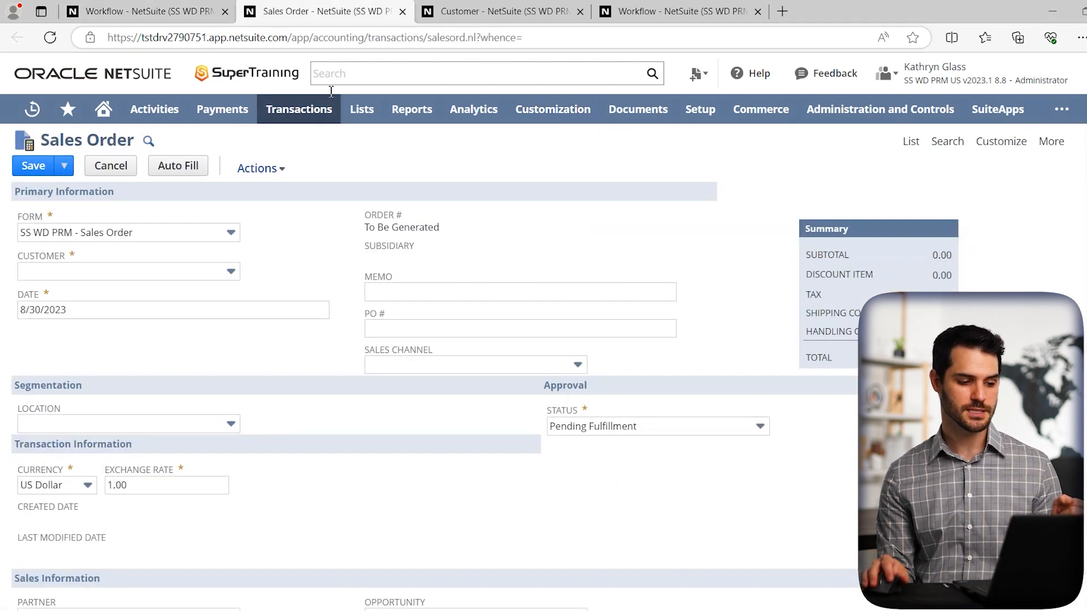
pyautogui.scroll(-3, 399, 435)
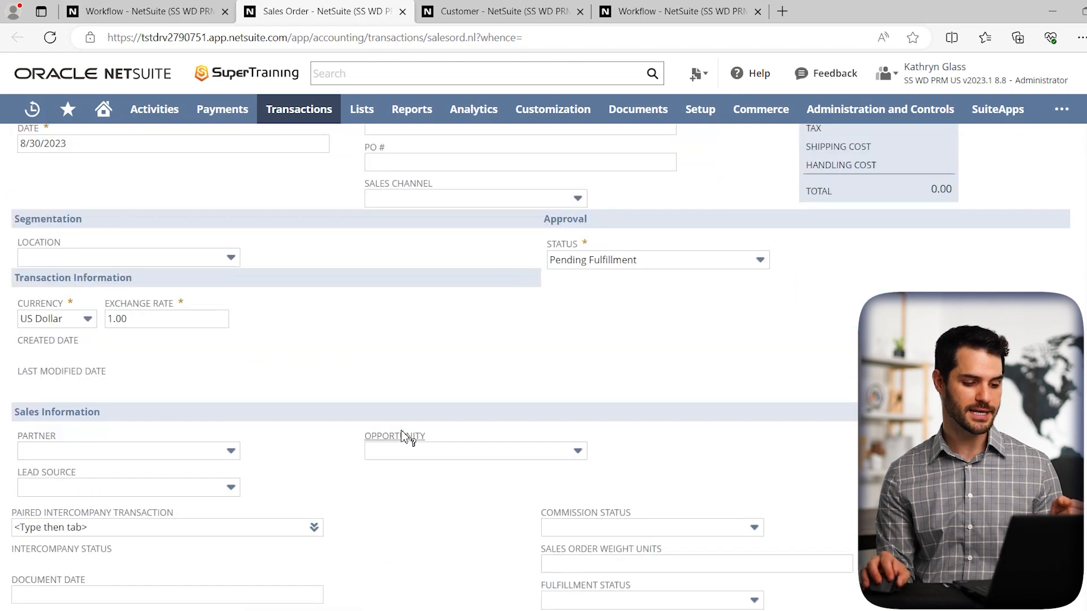
pyautogui.scroll(-4, 404, 436)
pyautogui.scroll(1, 403, 436)
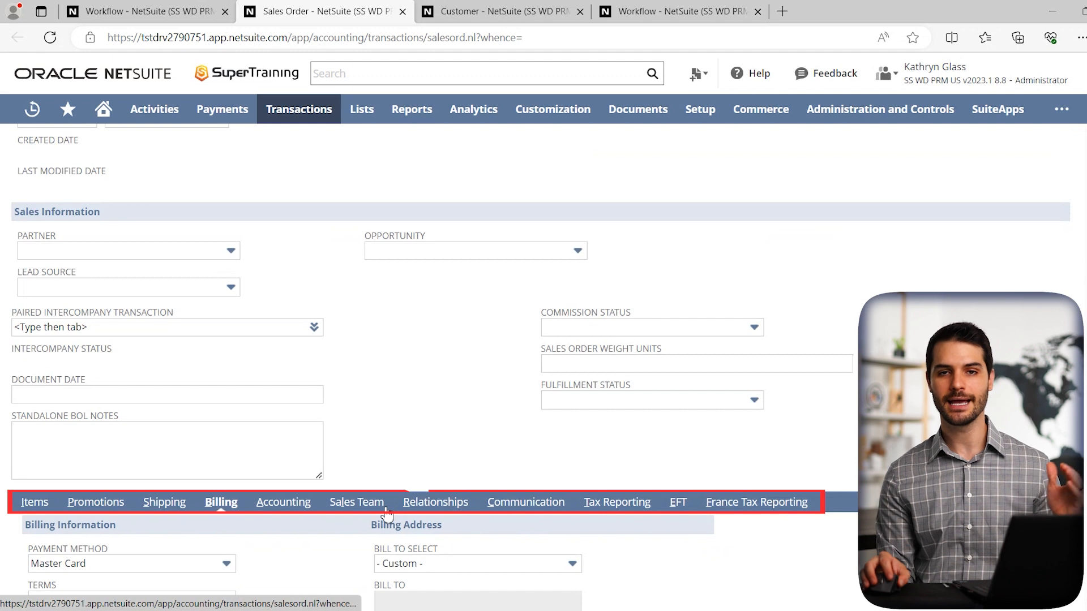
pyautogui.click(170, 8)
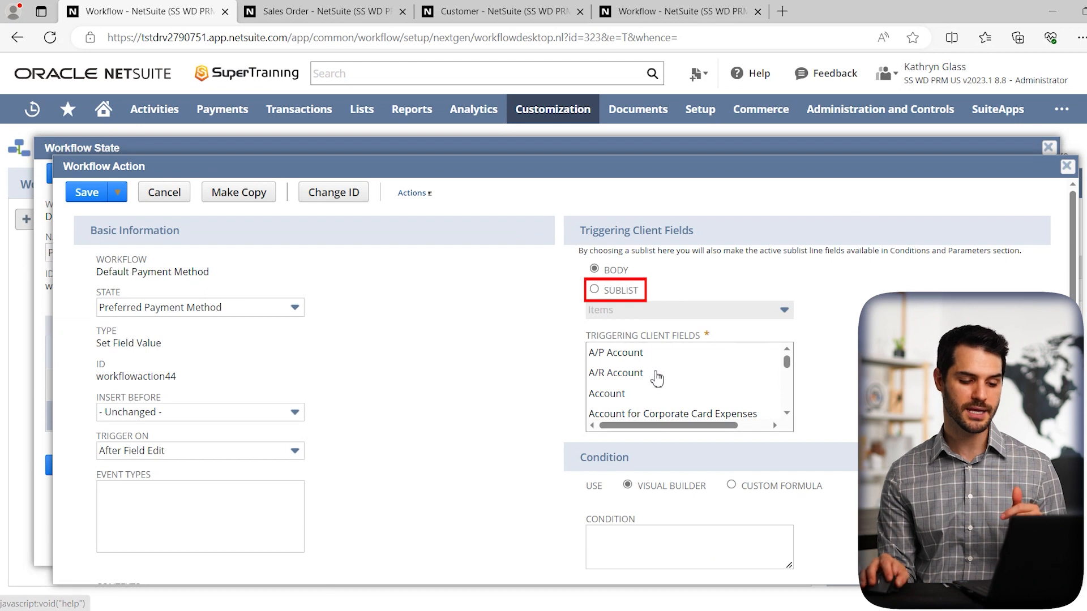
# Select the Customer body field as the action's triggering client field.
pyautogui.click(625, 375)
pyautogui.write('salesc')
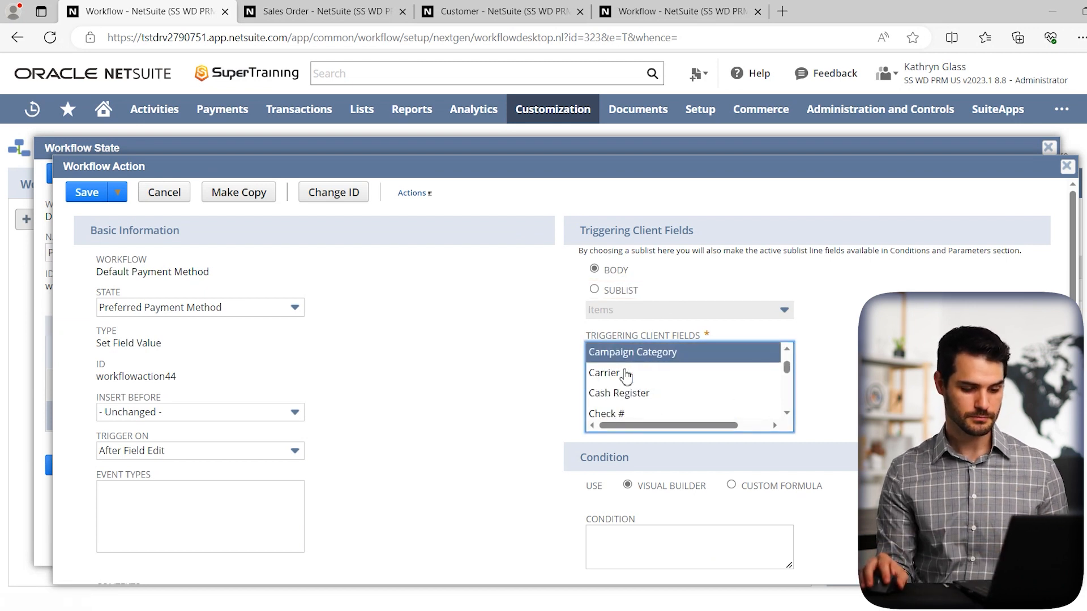
pyautogui.write('ustomer')
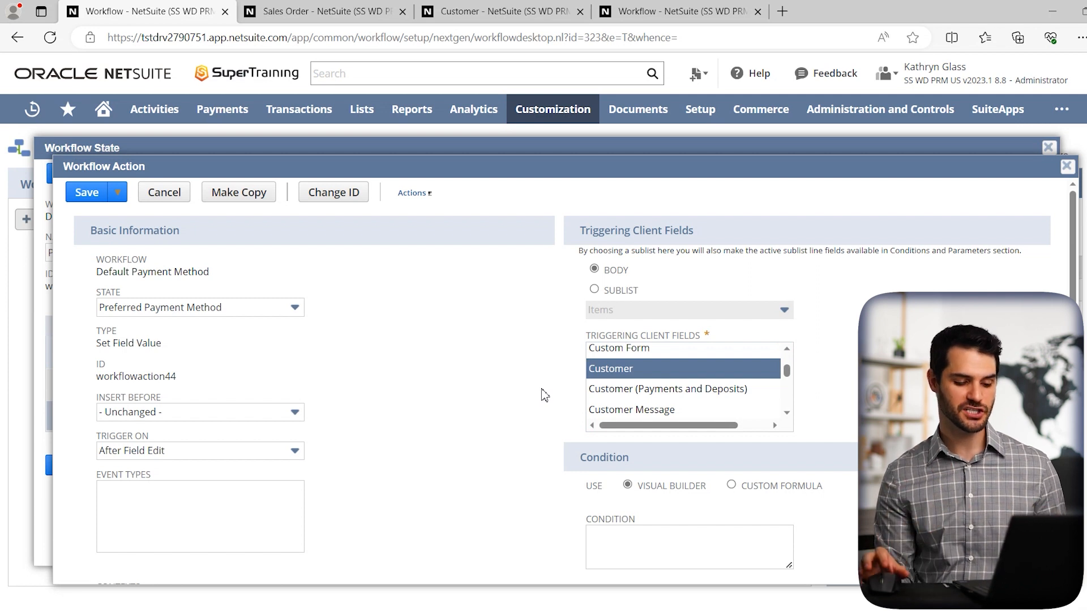
# Review the full list of contexts in which the workflow action is allowed to run.
pyautogui.scroll(-3, 544, 394)
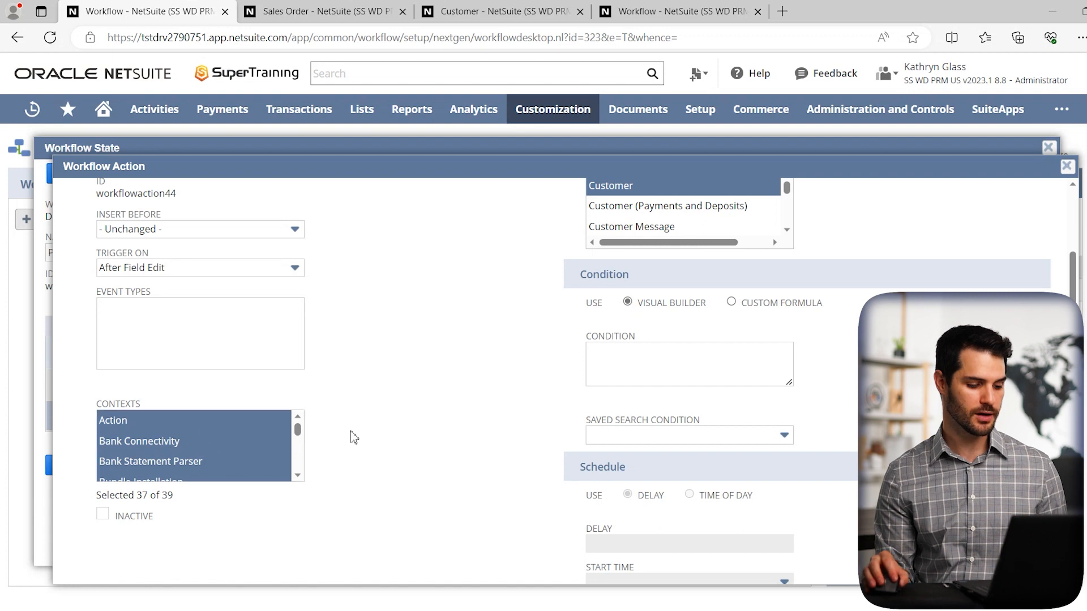
pyautogui.scroll(-1, 374, 436)
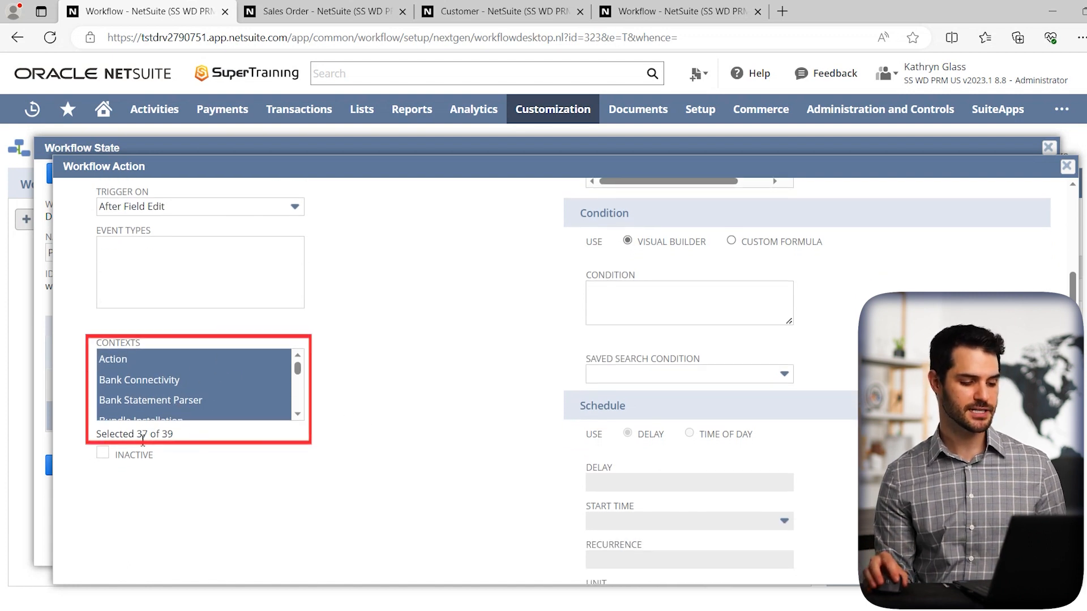
pyautogui.moveTo(297, 369)
pyautogui.mouseDown()
pyautogui.moveTo(297, 413)
pyautogui.moveTo(300, 368)
pyautogui.mouseUp()
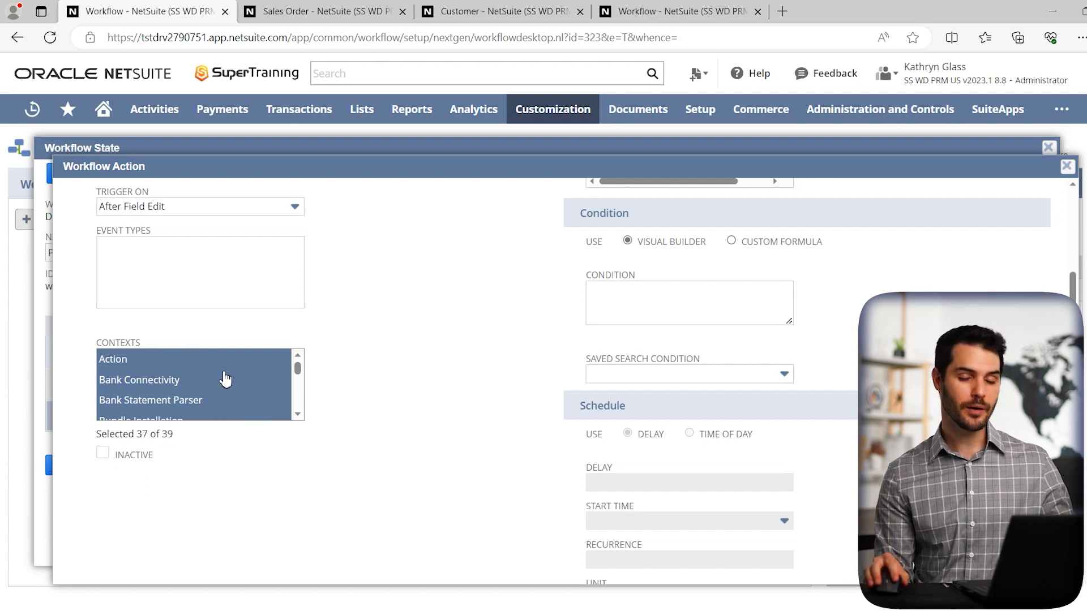
pyautogui.moveTo(298, 364); pyautogui.dragTo(299, 374)
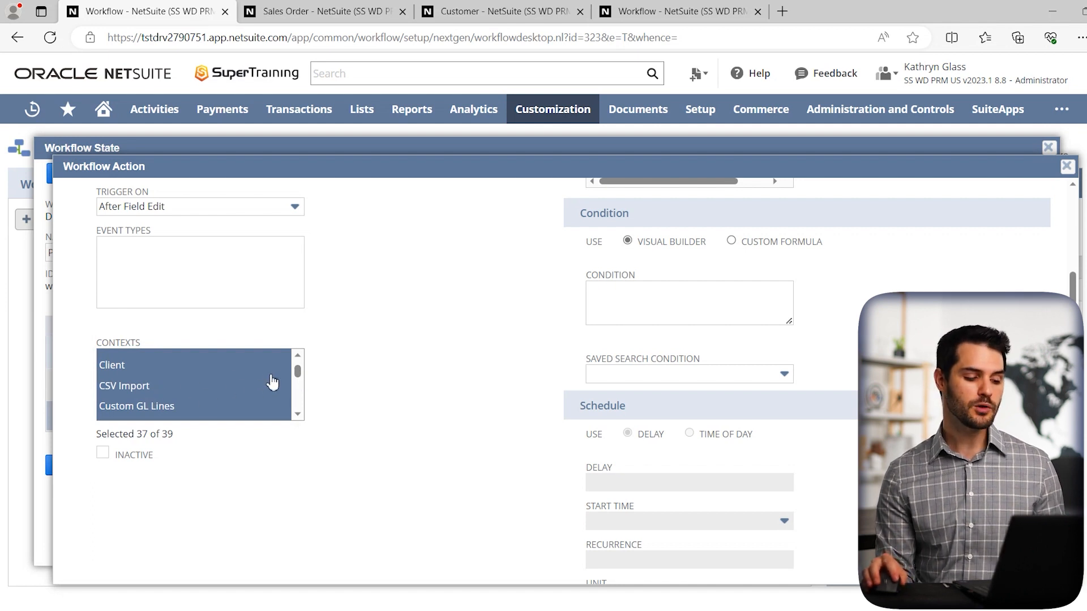
pyautogui.click(299, 373)
pyautogui.moveTo(298, 373); pyautogui.dragTo(297, 401)
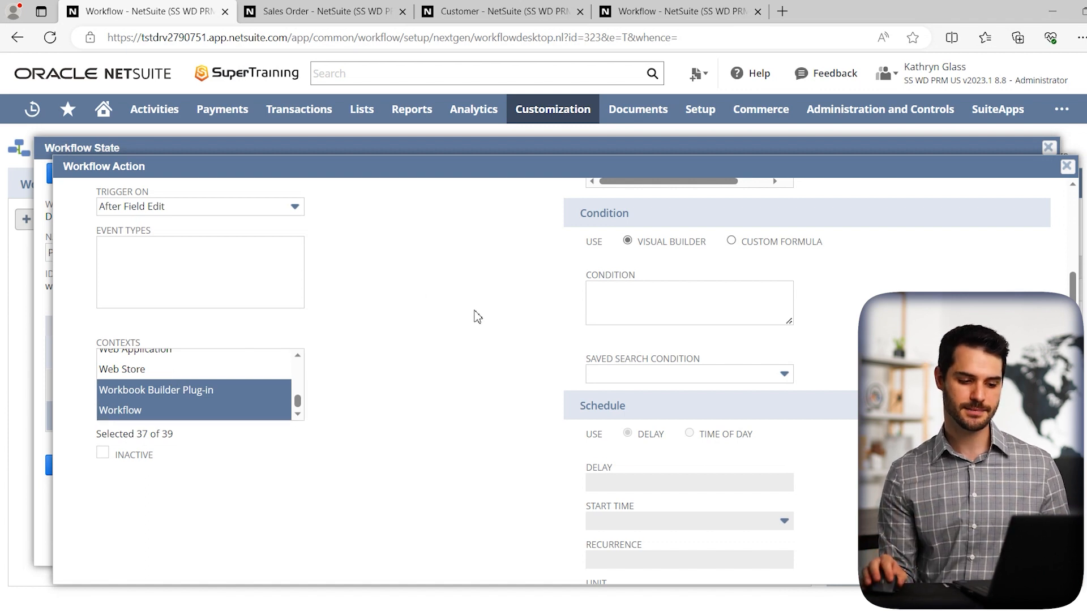
# Open the visual condition builder for the workflow action and start choosing the condition's field.
pyautogui.scroll(1, 481, 334)
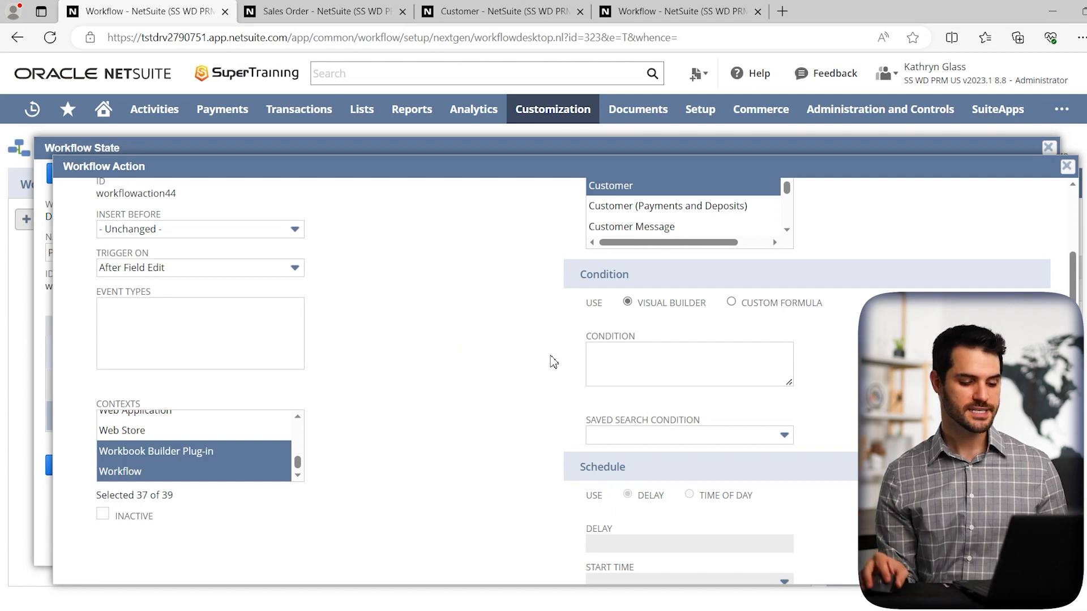
pyautogui.moveTo(590, 360)
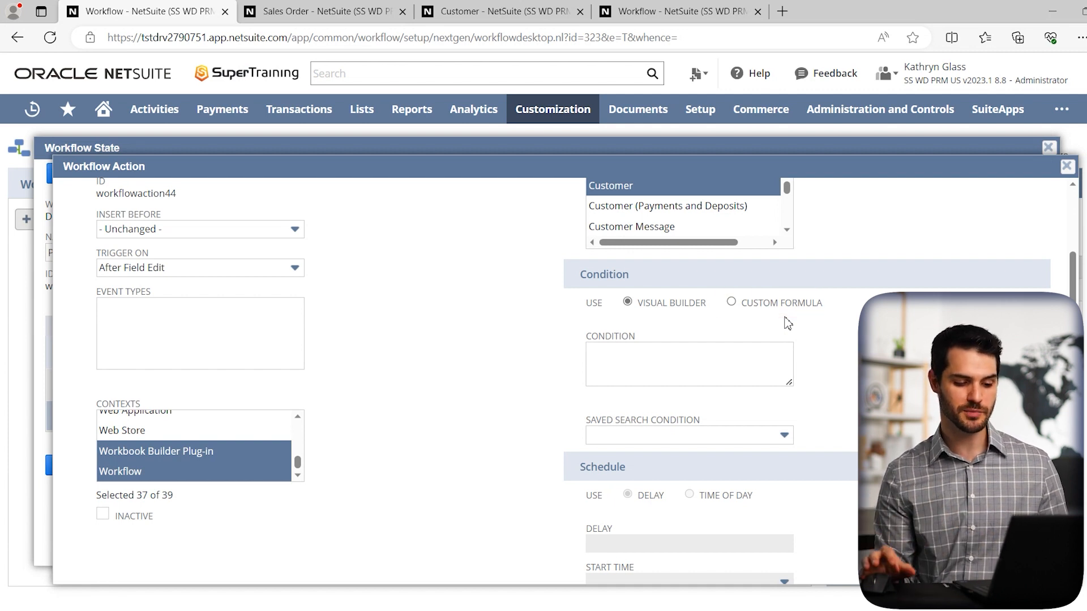
pyautogui.moveTo(740, 356)
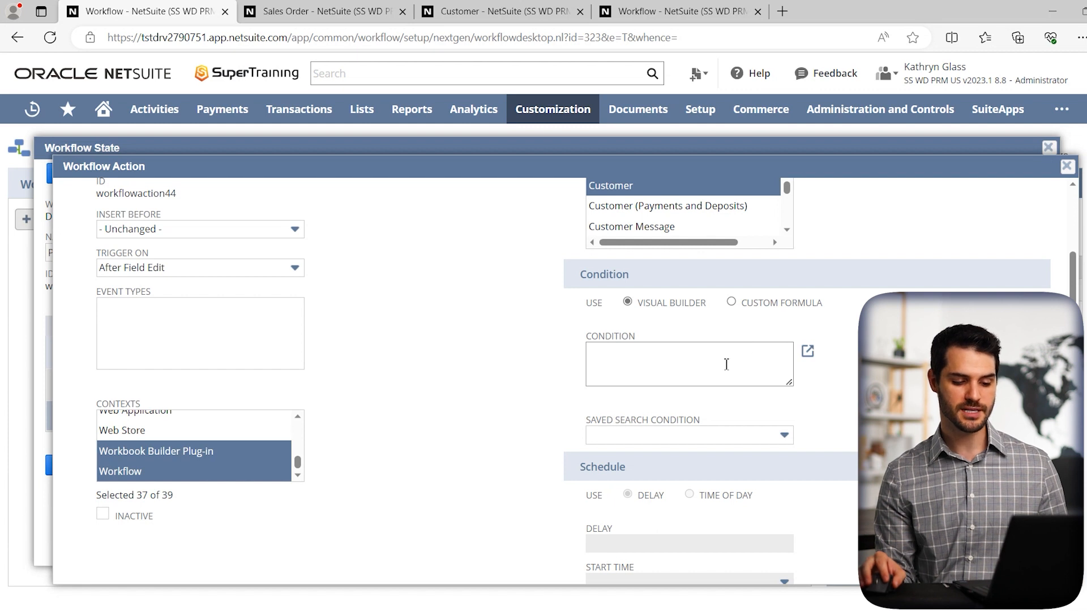
pyautogui.click(809, 352)
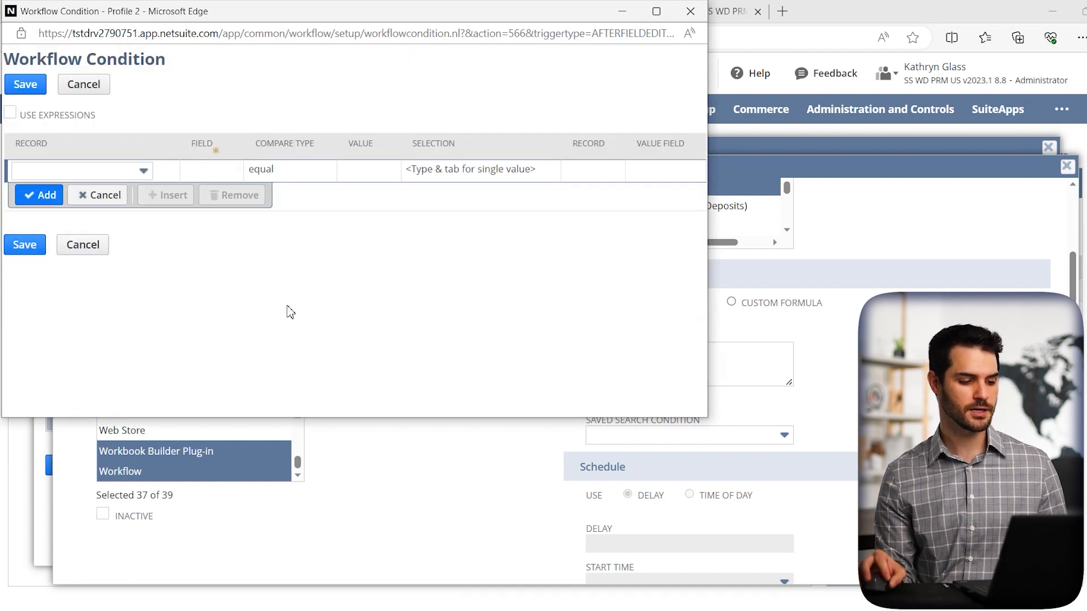
pyautogui.click(223, 172)
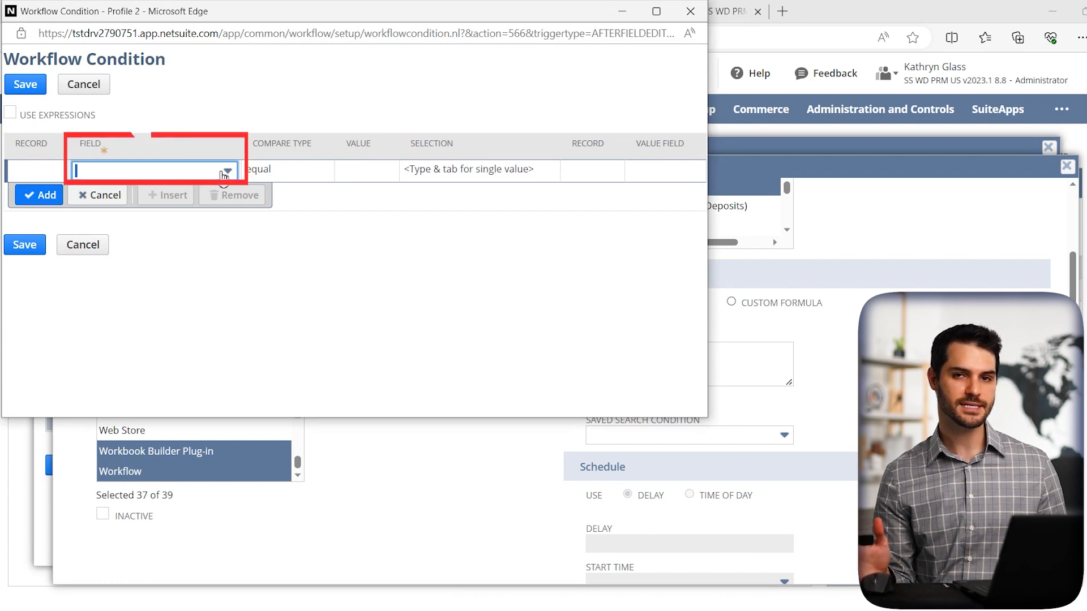
# Check the Preferred Payment Method field on the customer record, and return to the workflow condition.
pyautogui.moveTo(271, 25); pyautogui.dragTo(333, 104)
pyautogui.click(501, 17)
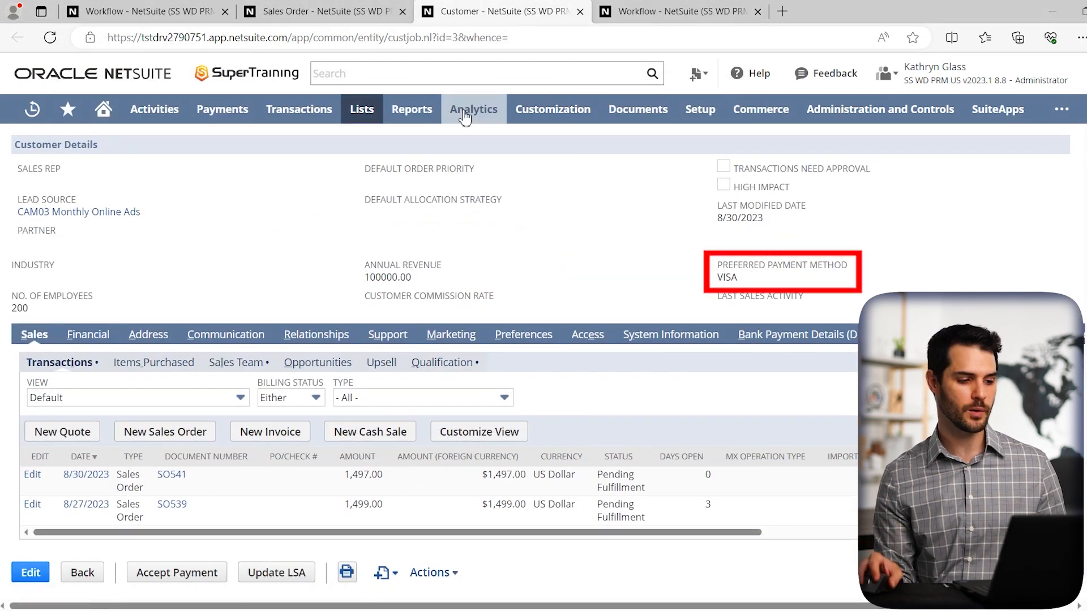
pyautogui.click(170, 18)
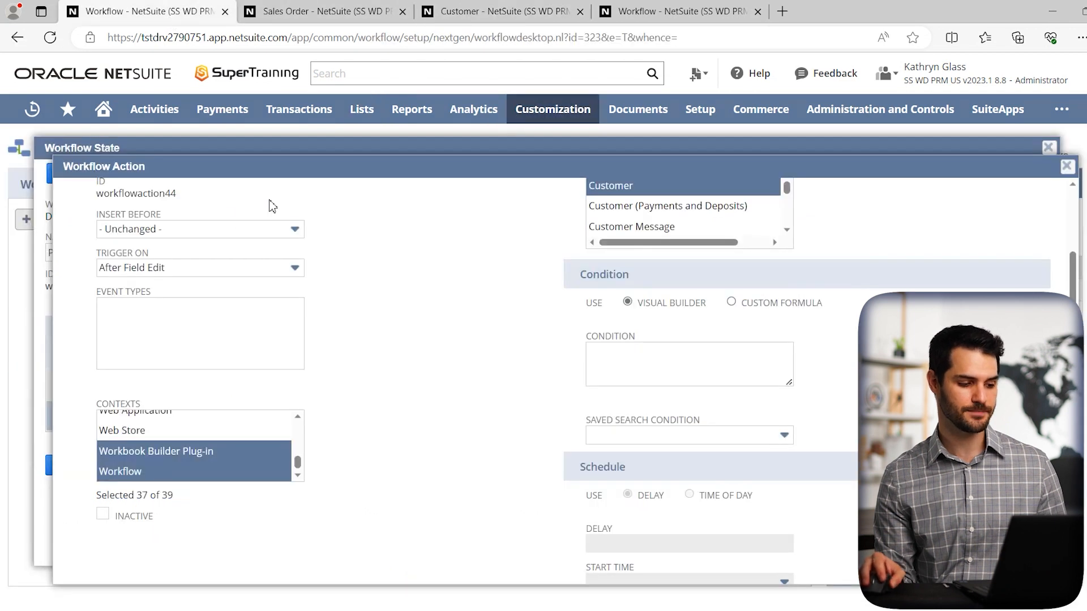
pyautogui.click(248, 223)
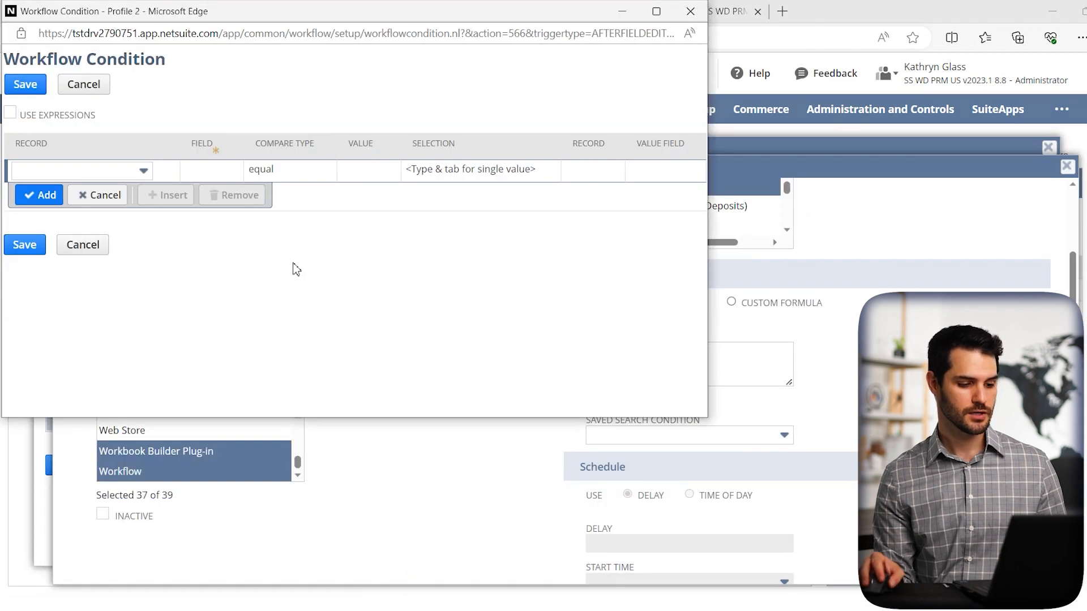
# Set the condition's record to Customer and its field to Preferred Payment Method.
pyautogui.click(130, 170)
pyautogui.write('c')
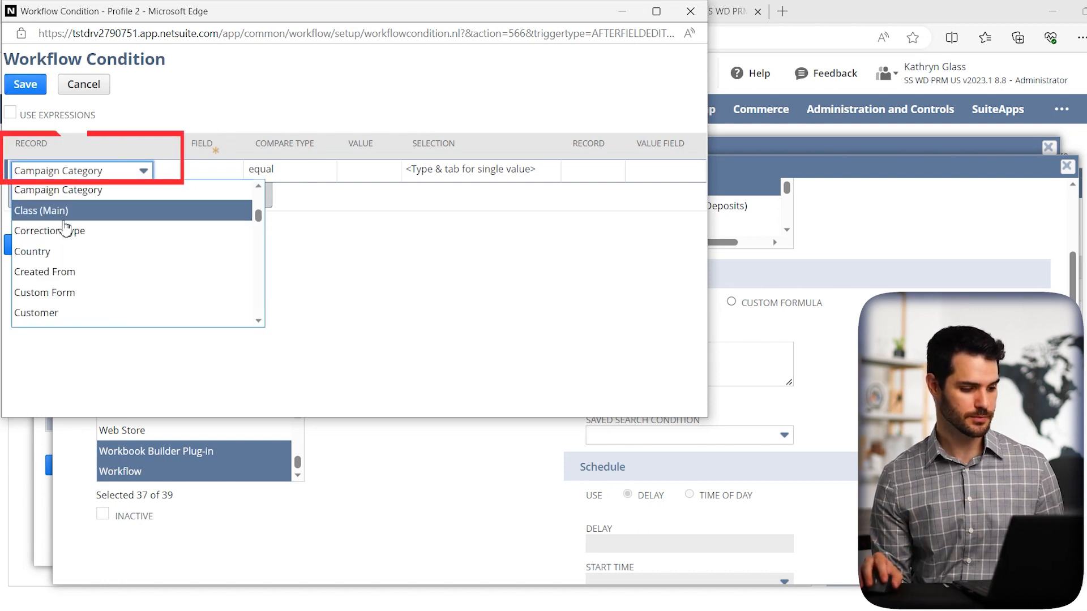
pyautogui.click(64, 291)
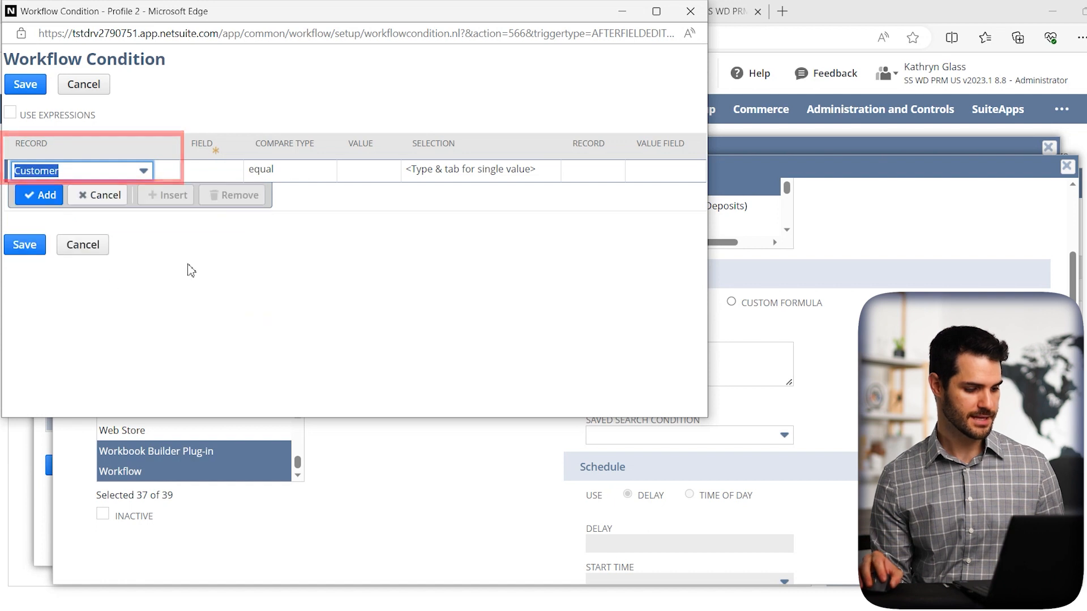
pyautogui.click(209, 170)
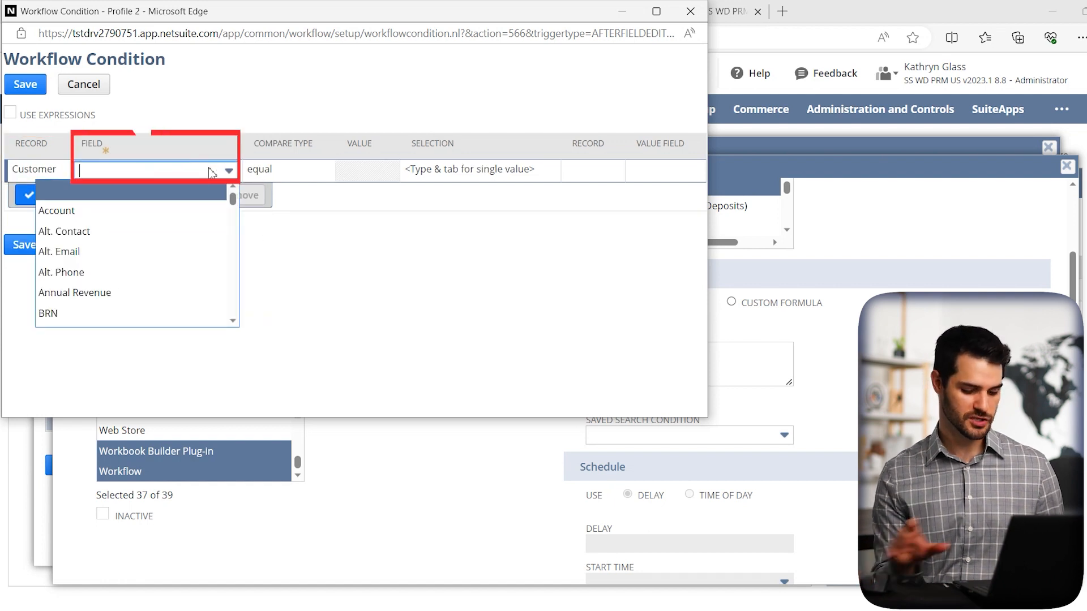
pyautogui.write('pr')
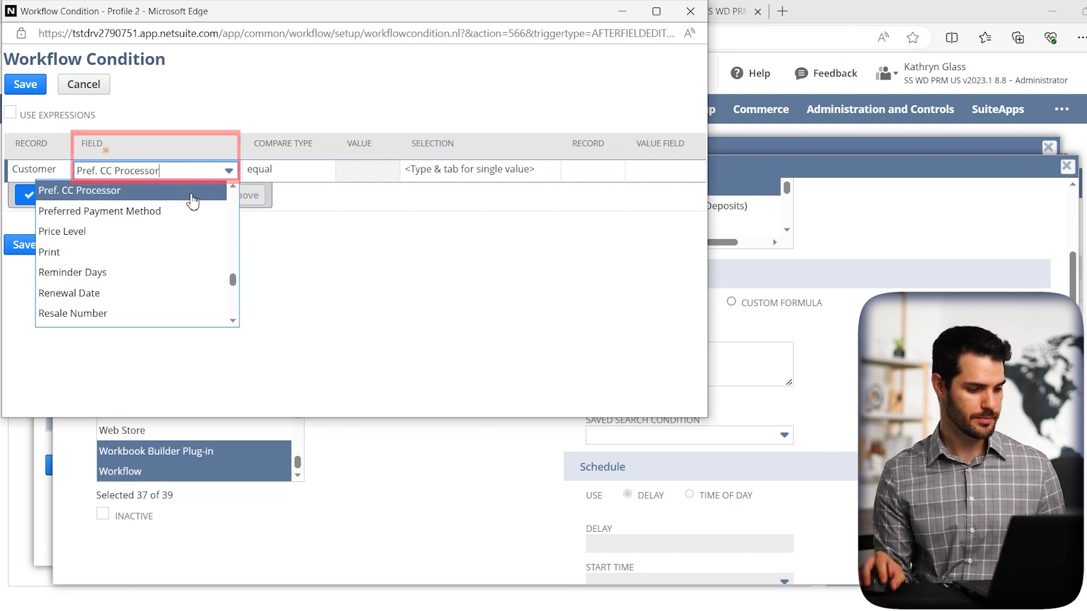
pyautogui.click(177, 211)
# Set the condition's compare type to not empty, add the condition line and save it.
pyautogui.click(294, 176)
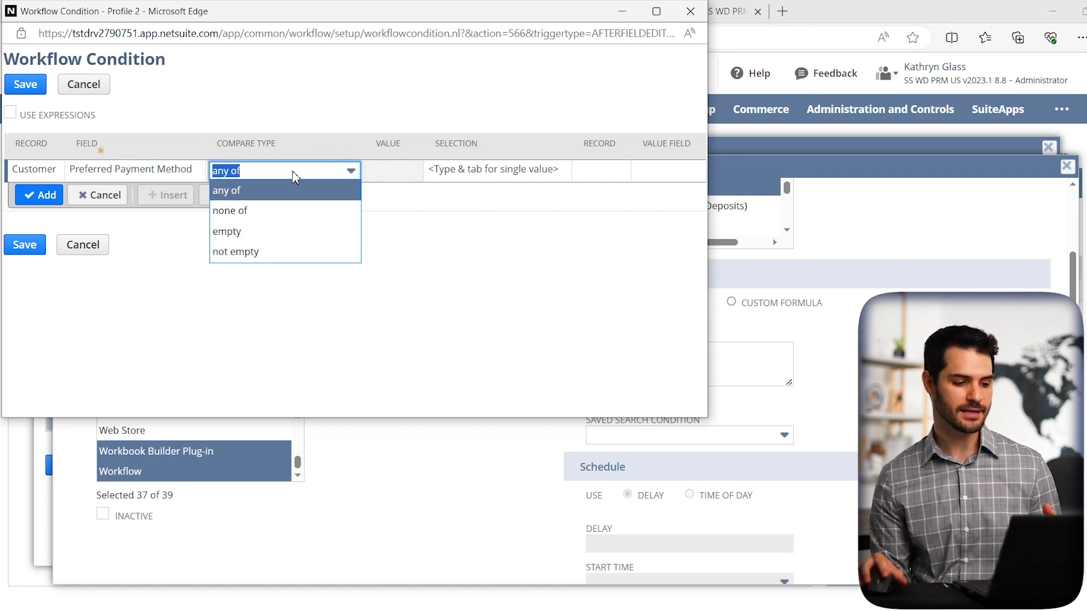
pyautogui.click(254, 253)
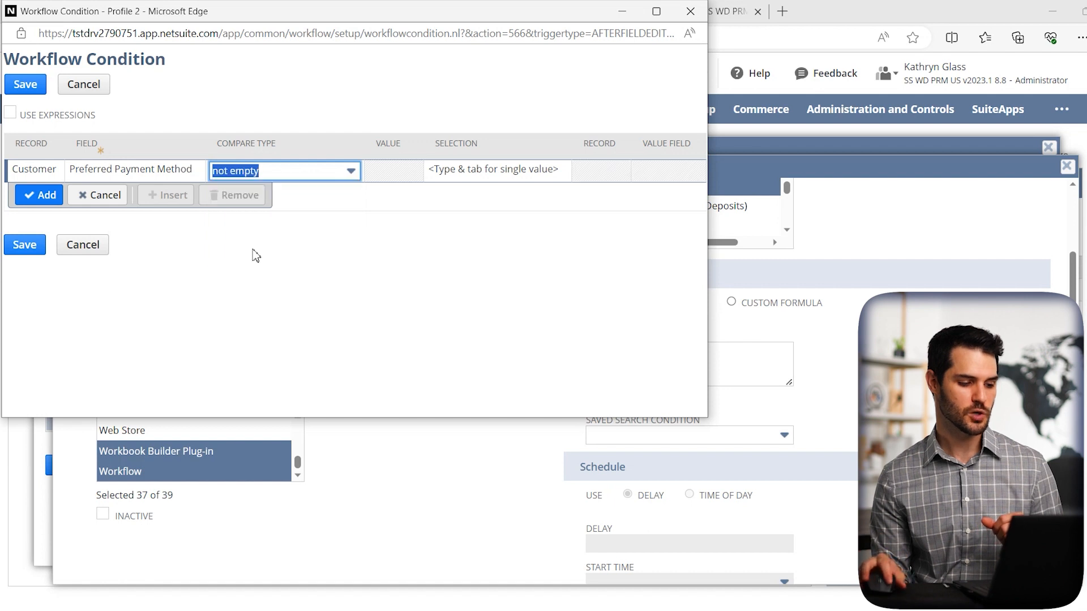
pyautogui.click(45, 195)
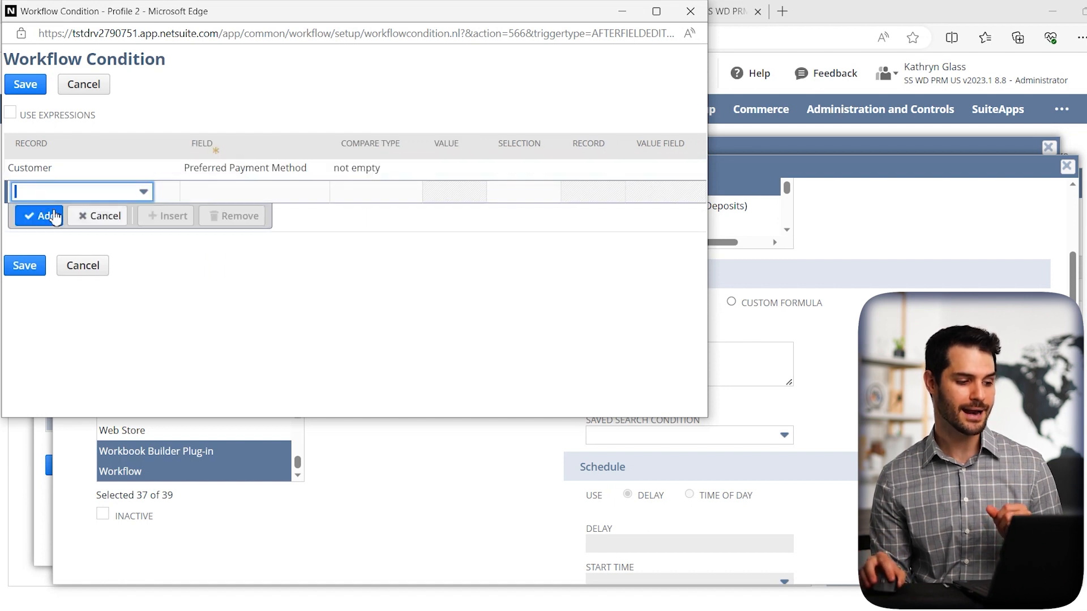
pyautogui.click(22, 267)
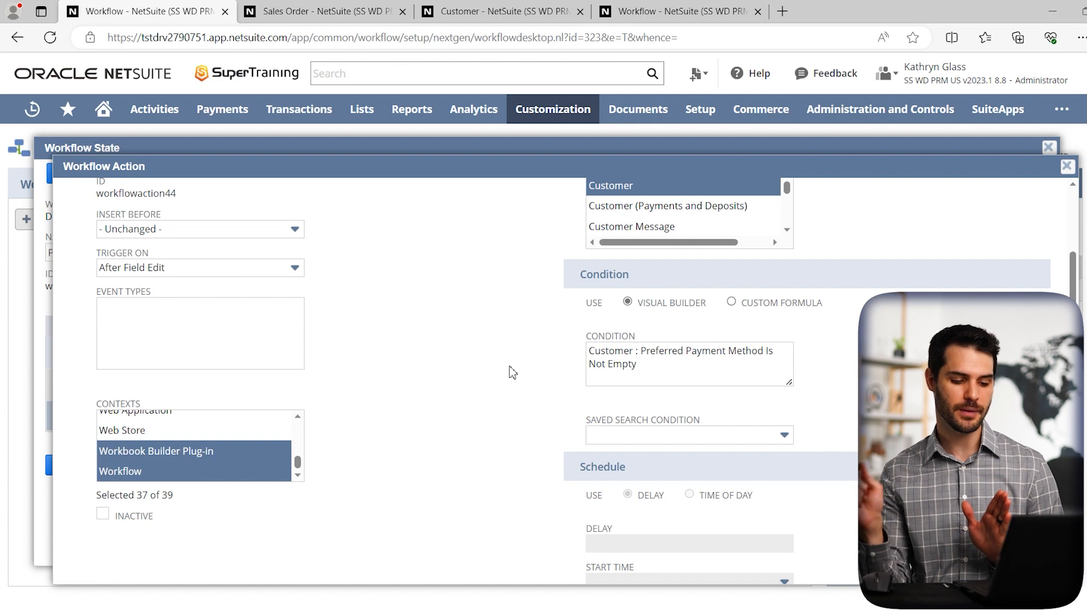
# Browse the saved searches available as a condition for the action without choosing one.
pyautogui.scroll(-2, 522, 375)
pyautogui.scroll(1, 667, 394)
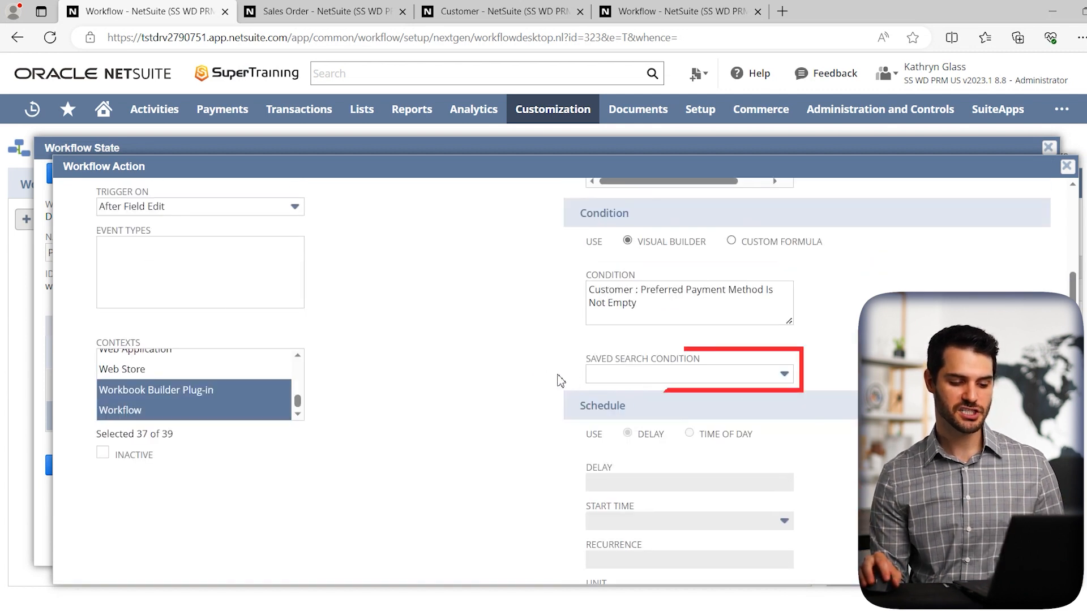
pyautogui.click(634, 376)
pyautogui.scroll(-3, 568, 420)
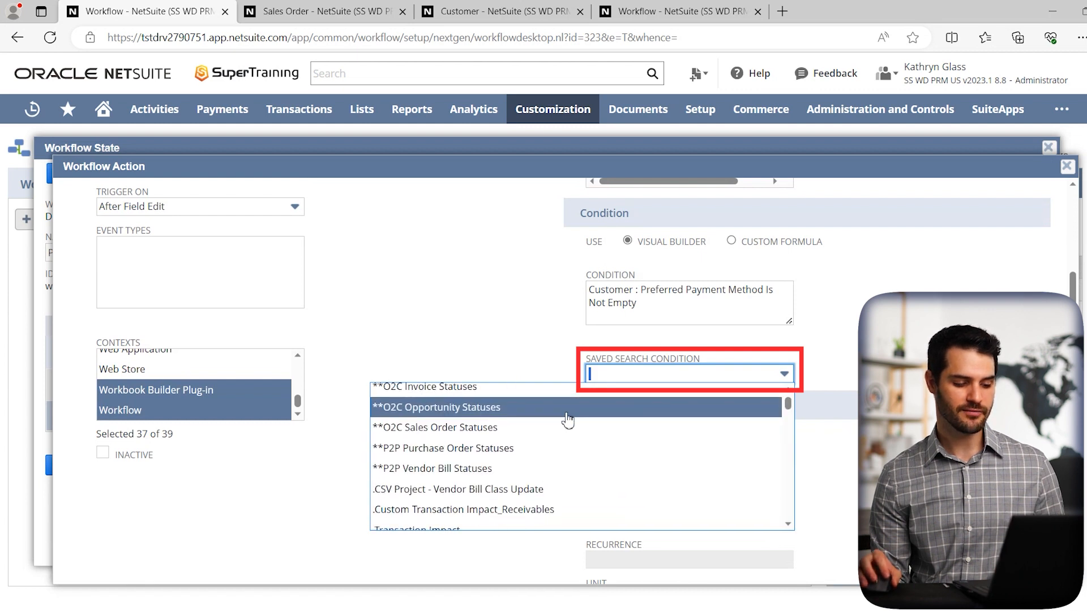
pyautogui.click(529, 327)
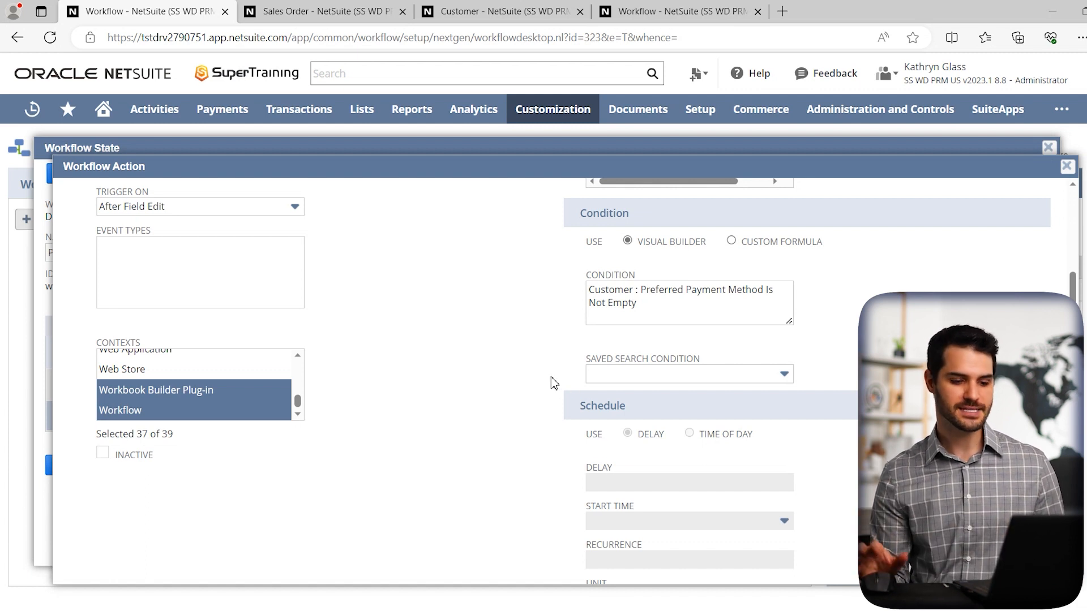
# Switch the value source for the action's Payment Method parameter from a static value to From Field.
pyautogui.scroll(-3, 544, 376)
pyautogui.scroll(-2, 526, 368)
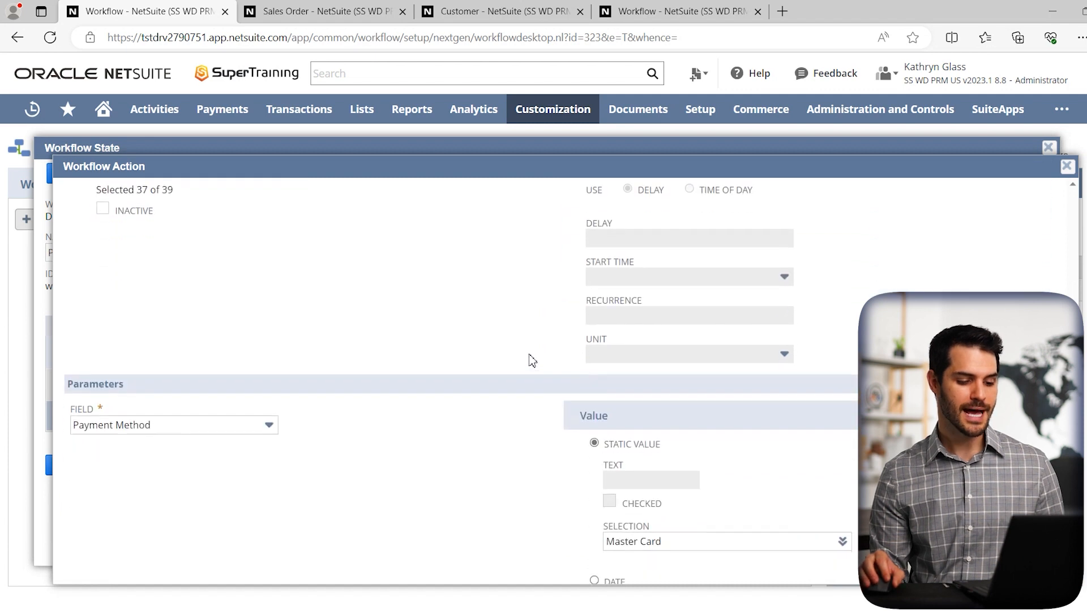
pyautogui.scroll(1, 532, 361)
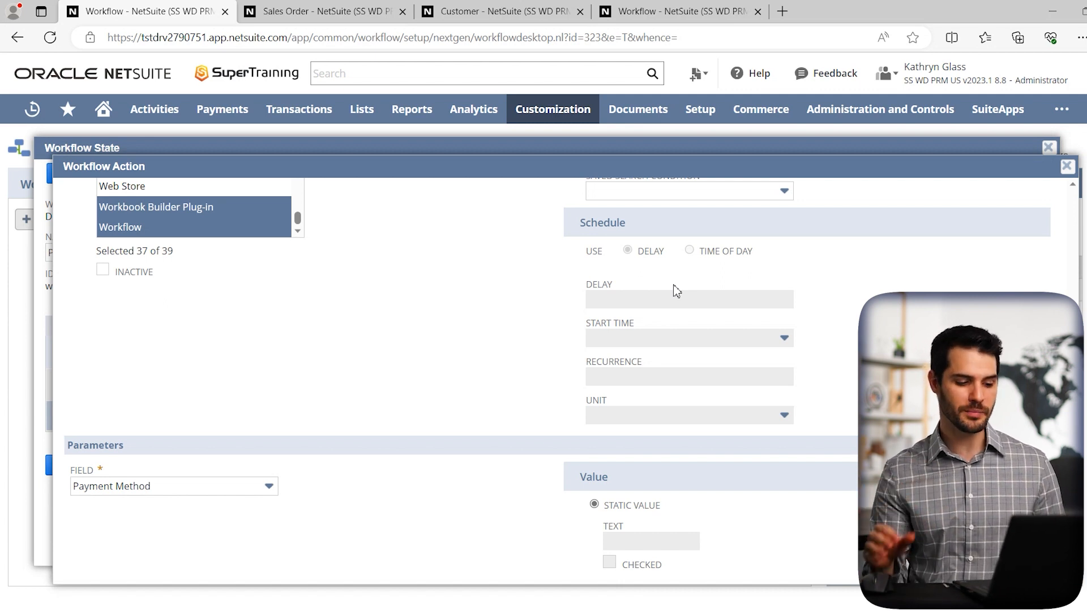
pyautogui.scroll(-2, 409, 306)
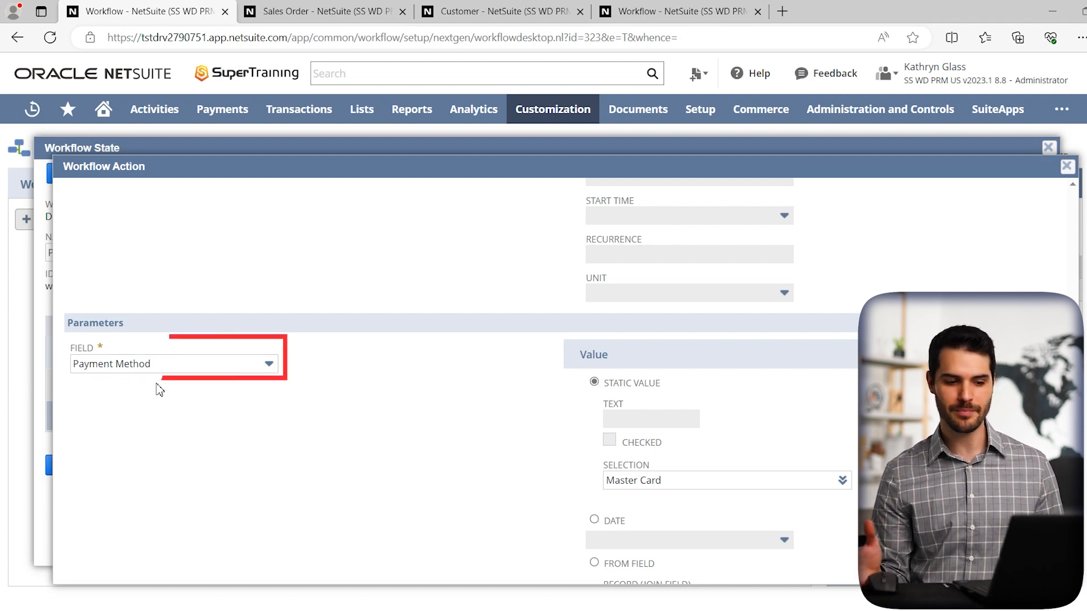
pyautogui.scroll(-3, 419, 352)
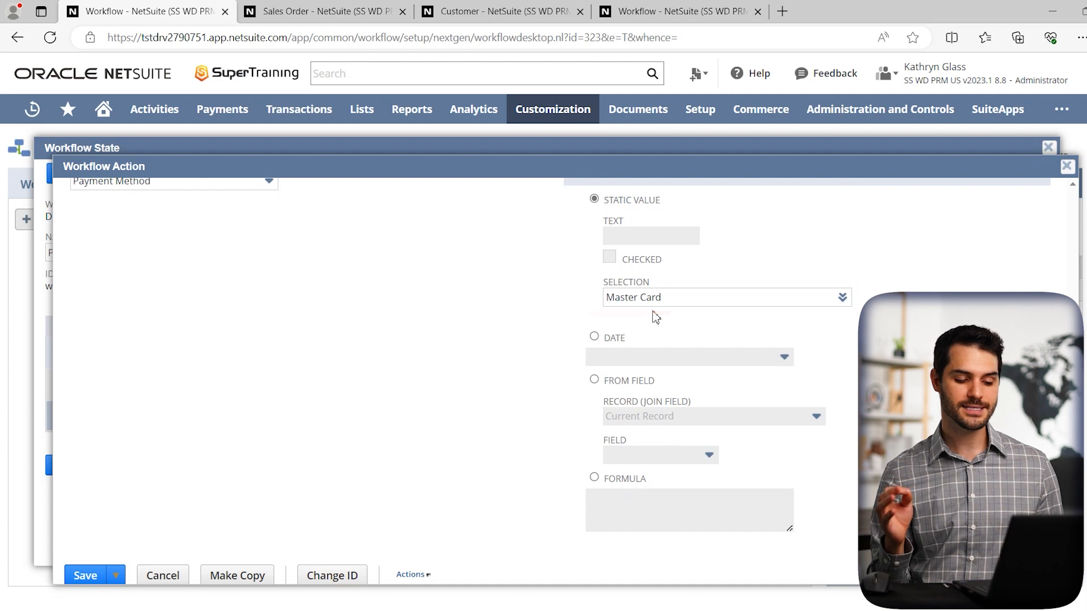
pyautogui.click(594, 380)
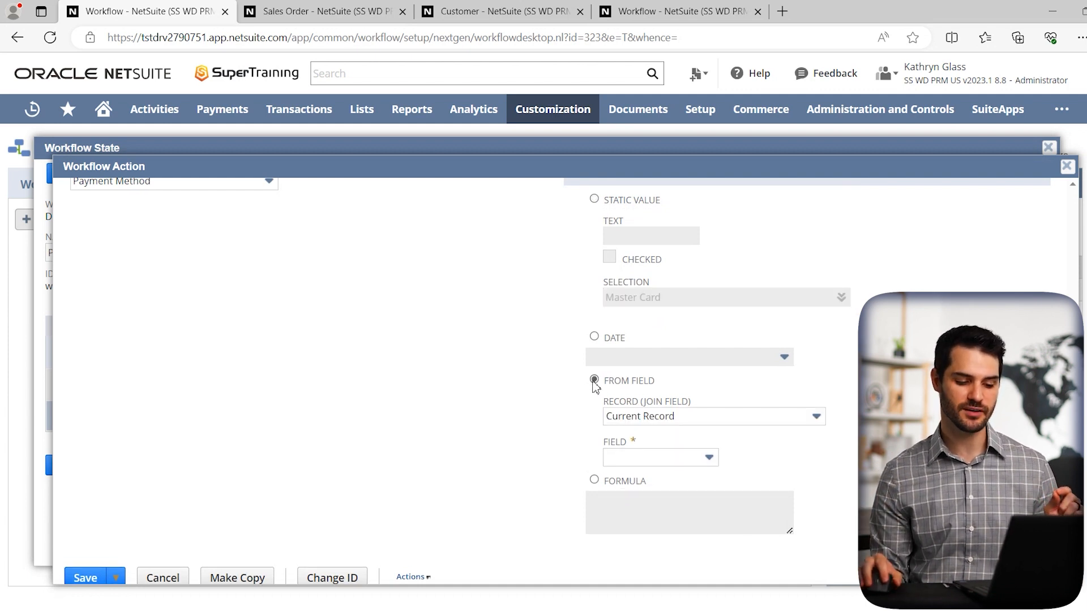
# Set the value's join record to Customer and its source field to Preferred Payment Method.
pyautogui.scroll(-1, 583, 387)
pyautogui.click(681, 410)
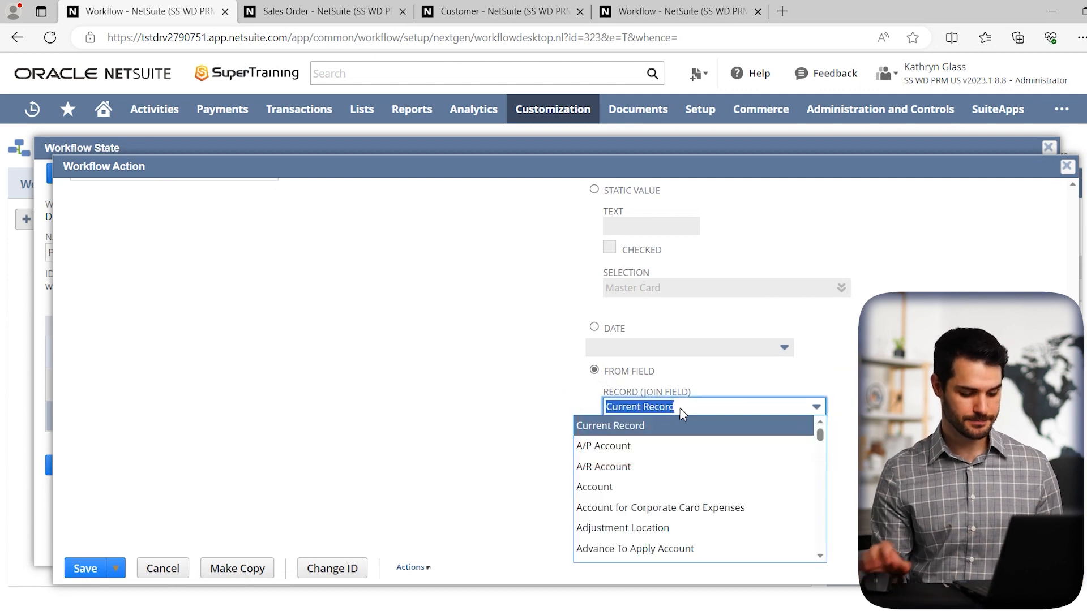
pyautogui.write('Custom Form')
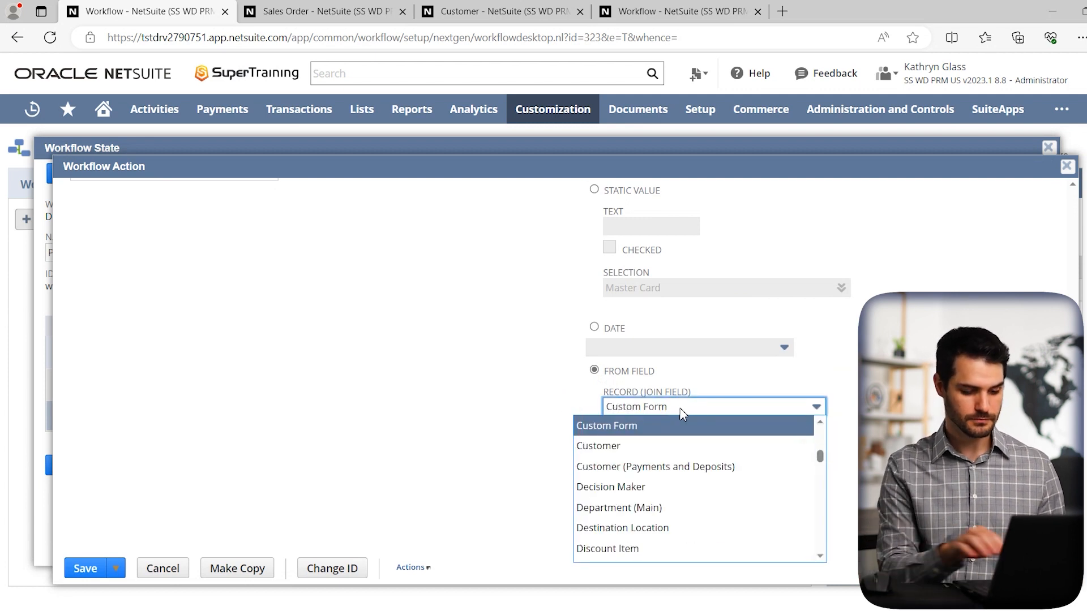
pyautogui.click(619, 451)
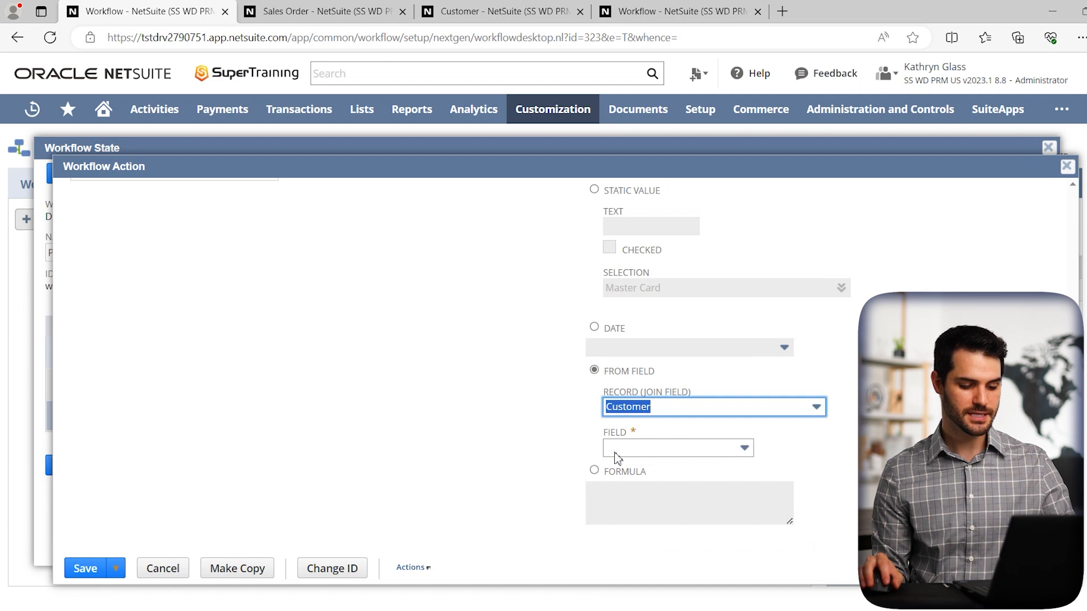
pyautogui.click(643, 451)
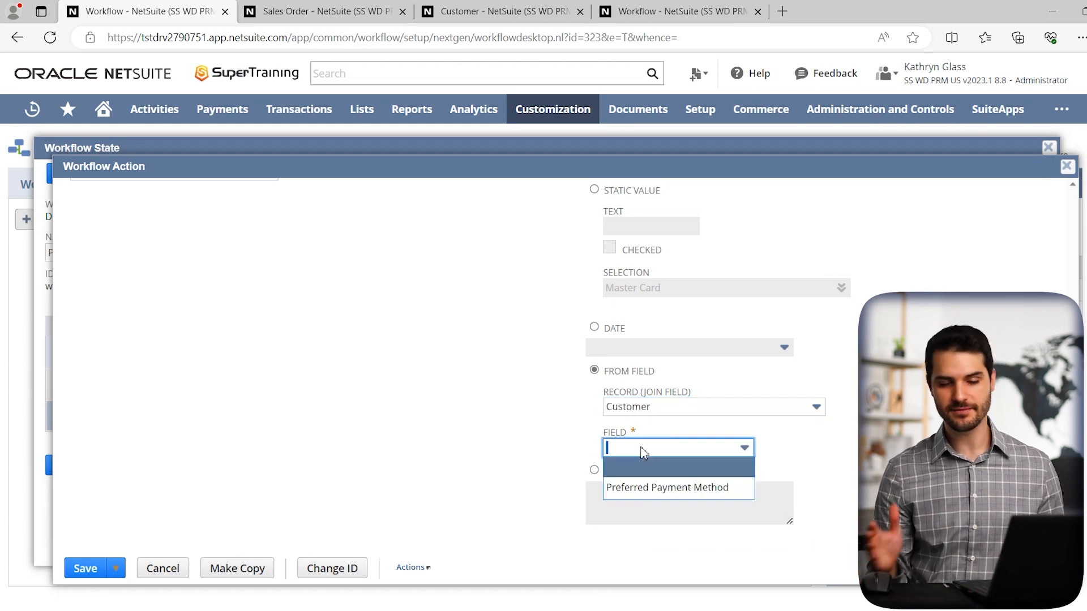
pyautogui.click(673, 491)
pyautogui.click(547, 422)
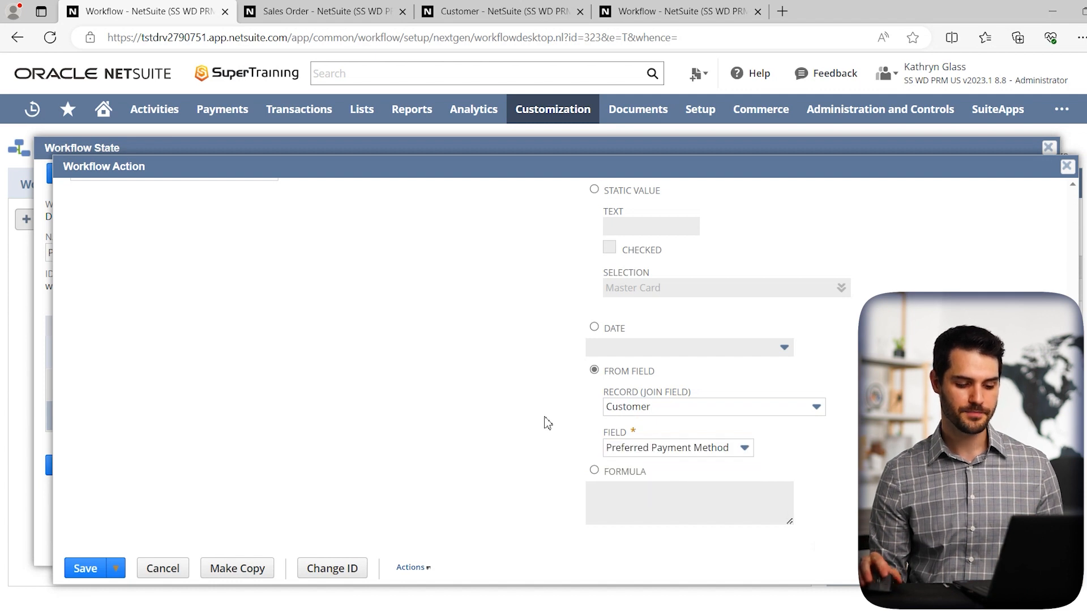
# Compare the customer record's Preferred Payment Method with the sales order's Payment Method, and return to the workflow action.
pyautogui.click(488, 16)
pyautogui.scroll(6, 482, 283)
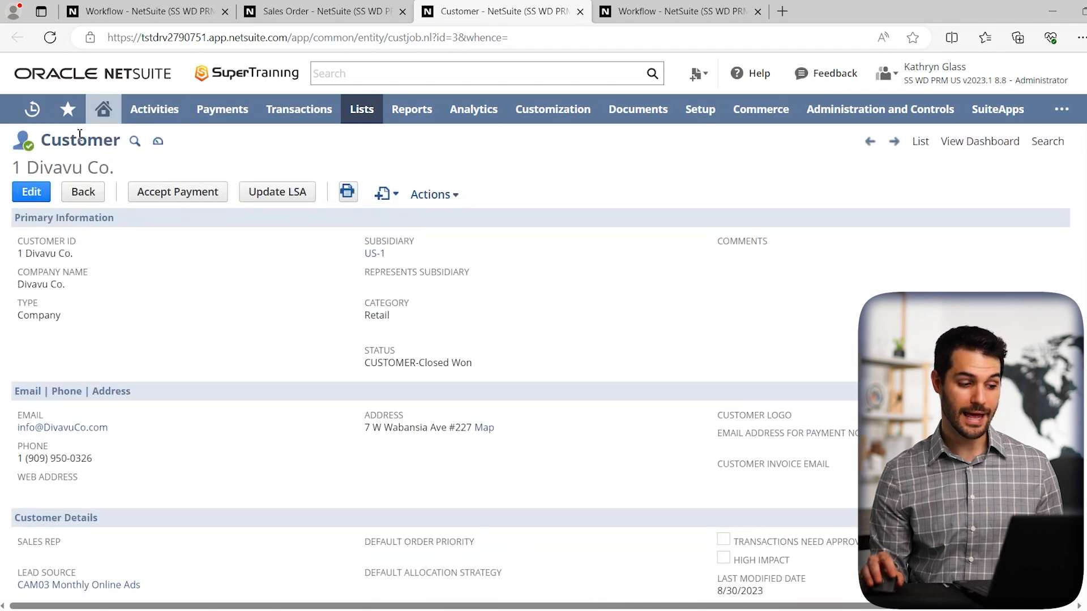
pyautogui.scroll(-4, 567, 337)
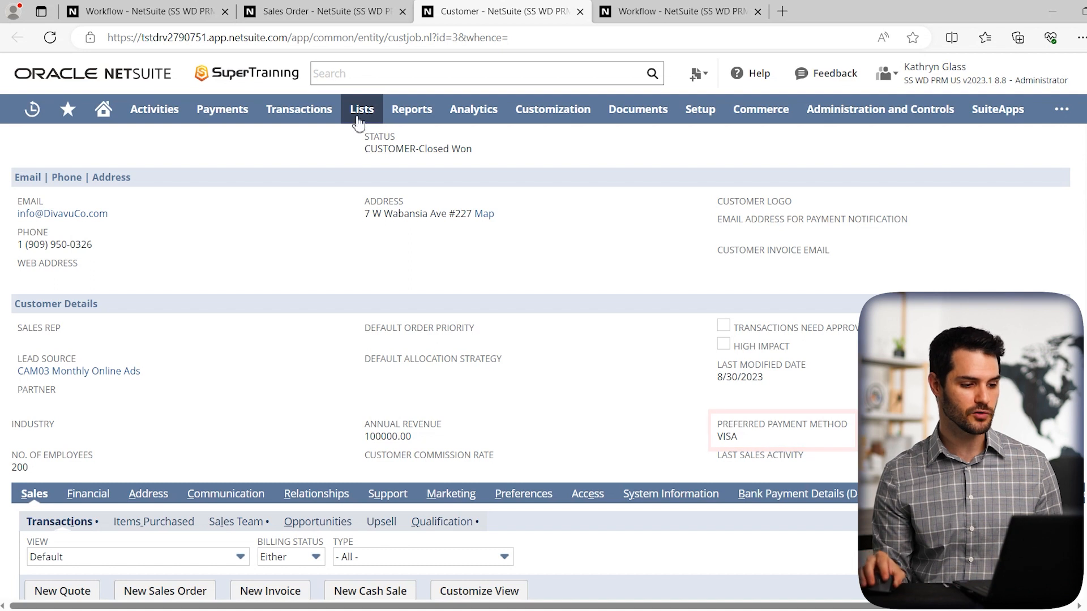
pyautogui.click(319, 11)
pyautogui.scroll(-4, 340, 303)
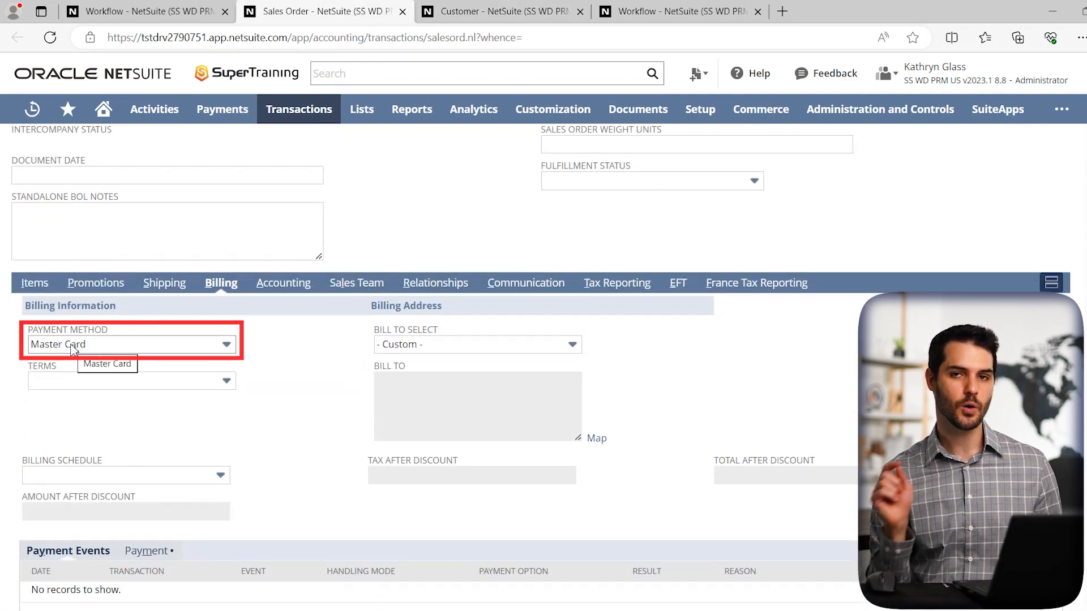
pyautogui.click(141, 12)
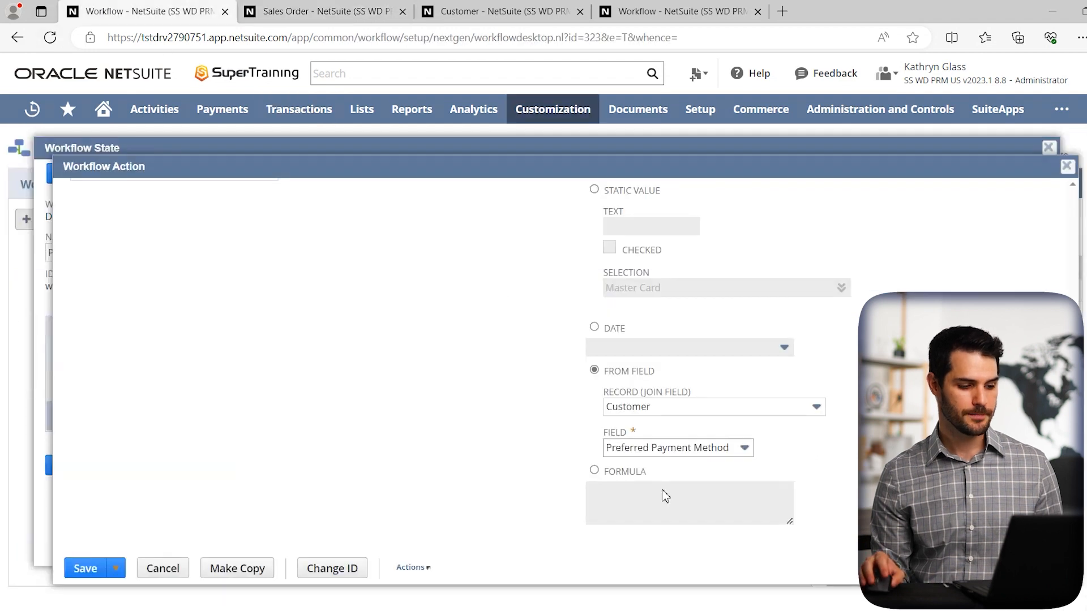
# Save the Set Field Value action and the Preferred Payment Method state, confirming the submission.
pyautogui.click(86, 569)
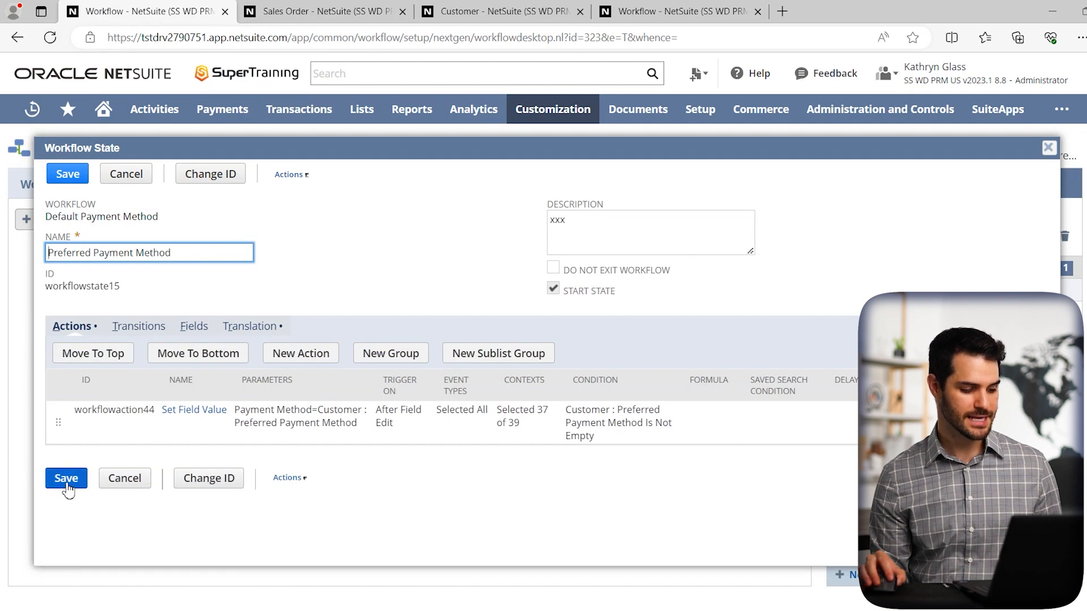
pyautogui.click(67, 484)
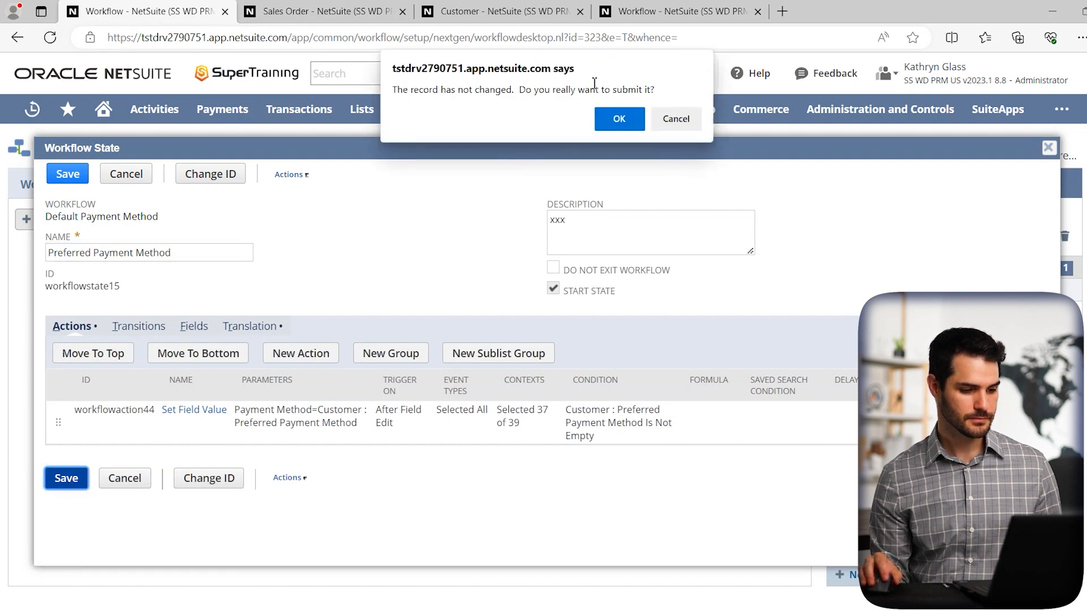
pyautogui.click(618, 119)
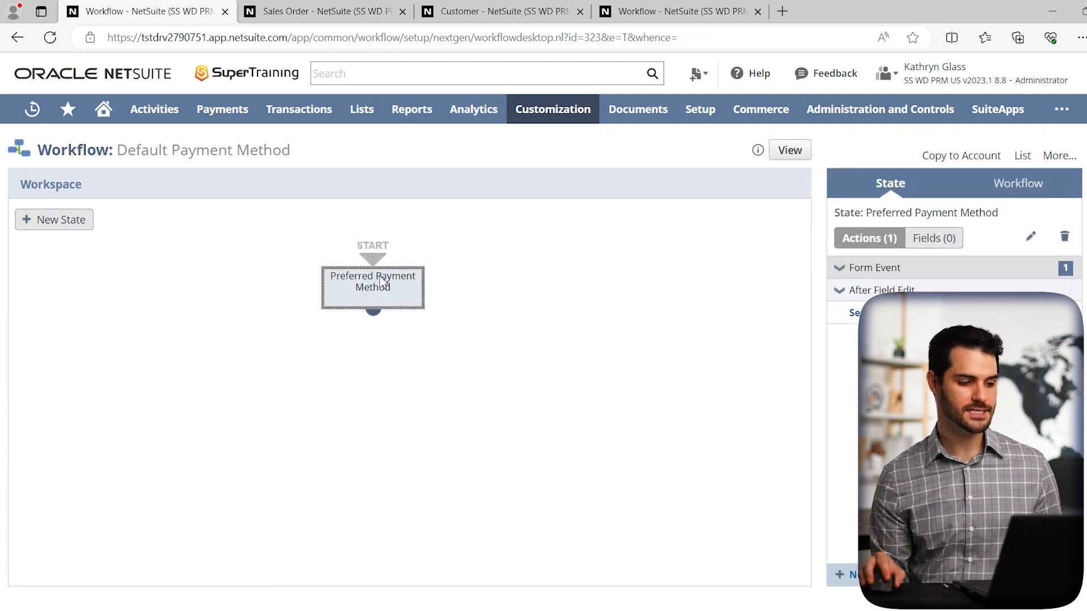
# Reload the sales order page, discarding the unsaved entries, to start with a fresh form.
pyautogui.click(334, 11)
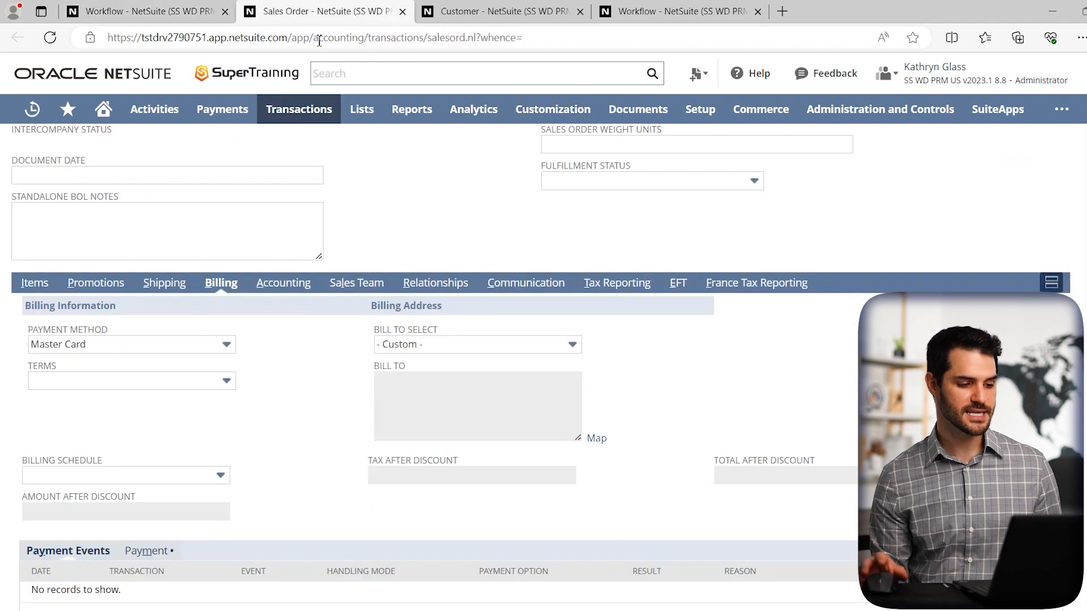
pyautogui.click(50, 38)
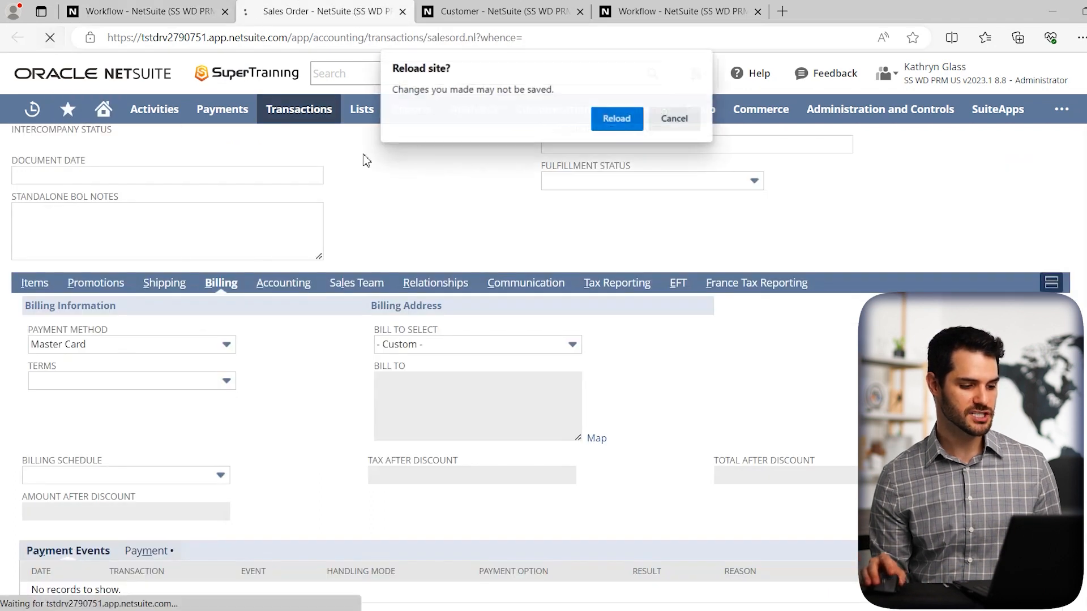
pyautogui.click(658, 119)
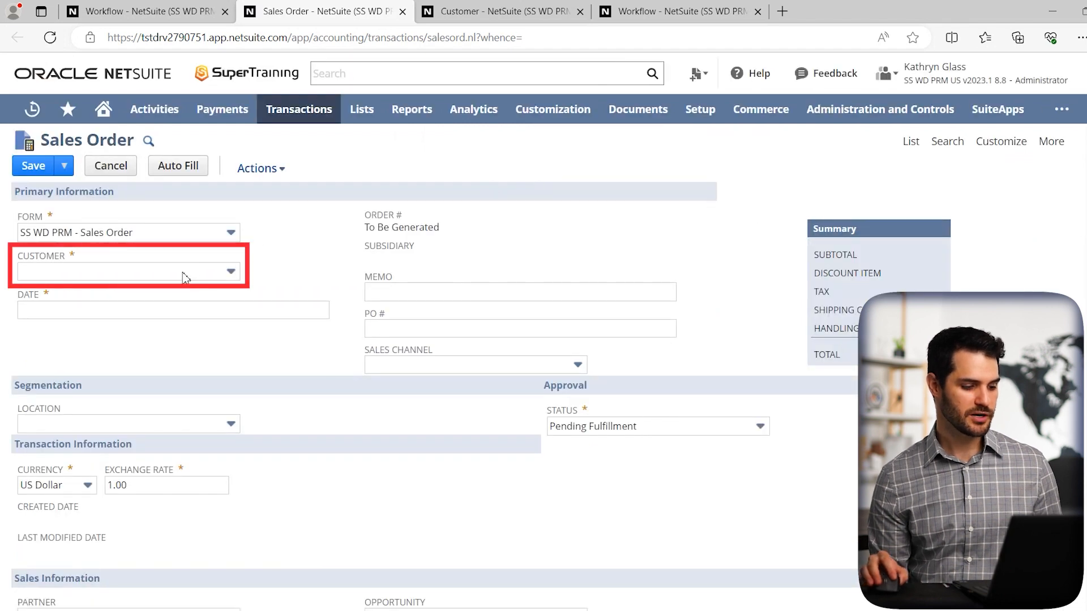
# Check the company name on the customer record and set the new sales order's customer to Divavu Co.
pyautogui.click(461, 12)
pyautogui.scroll(5, 170, 226)
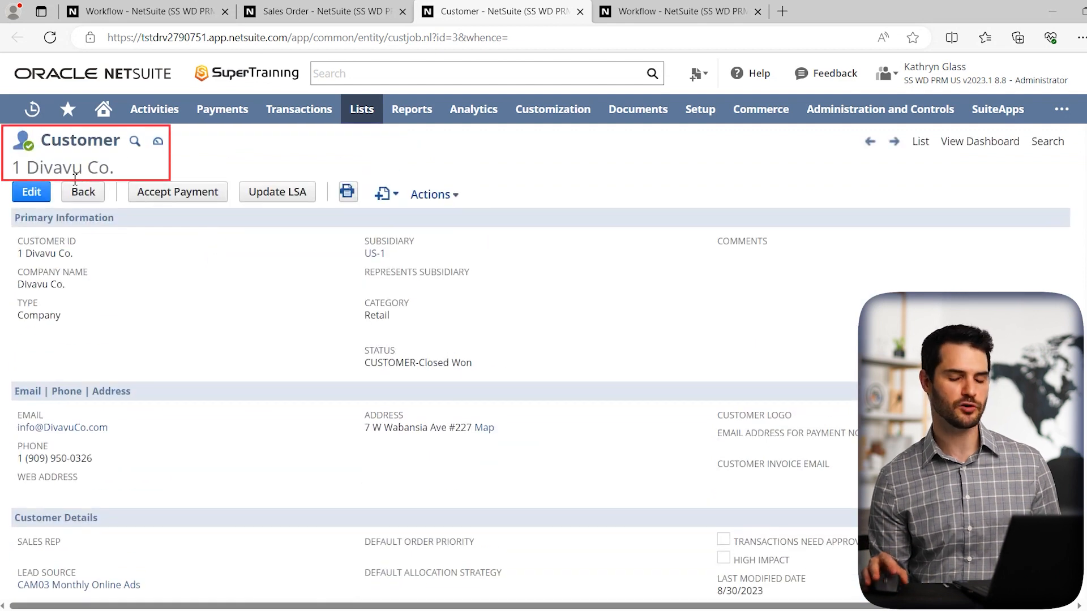
pyautogui.click(326, 11)
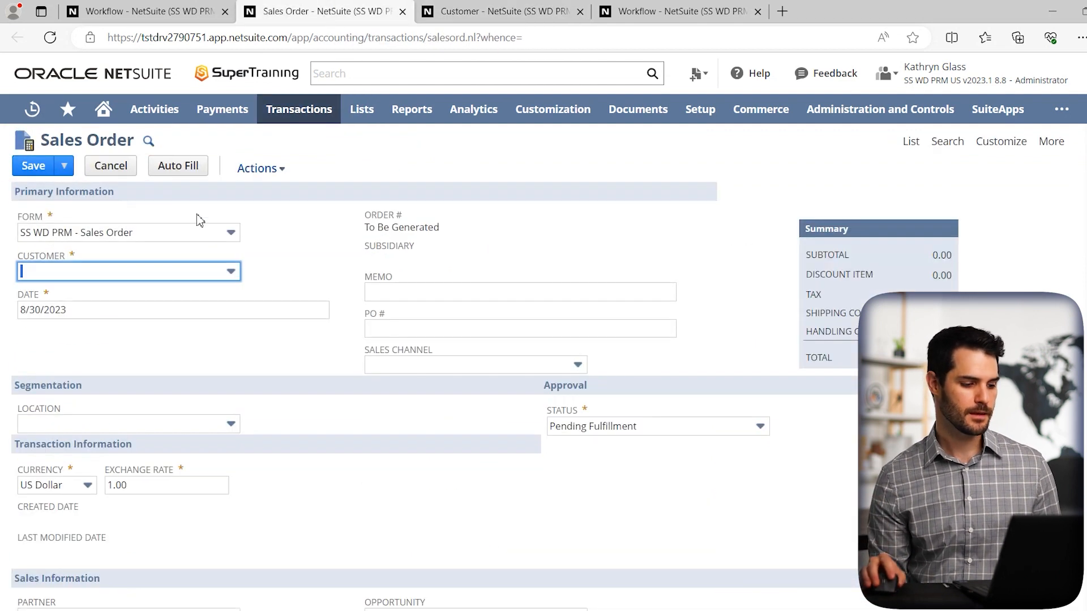
pyautogui.click(134, 270)
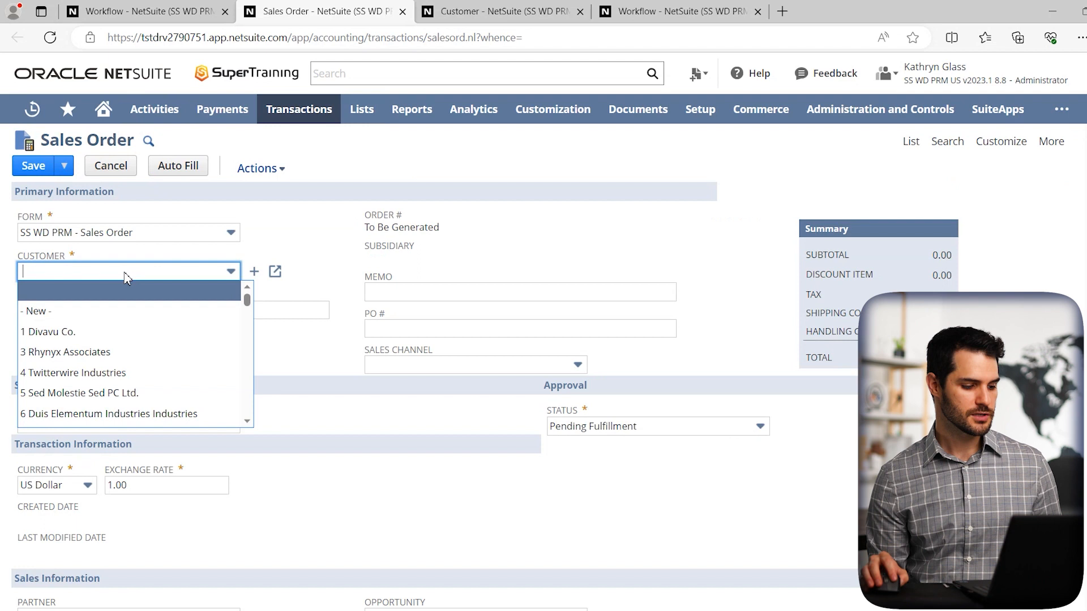
pyautogui.click(108, 333)
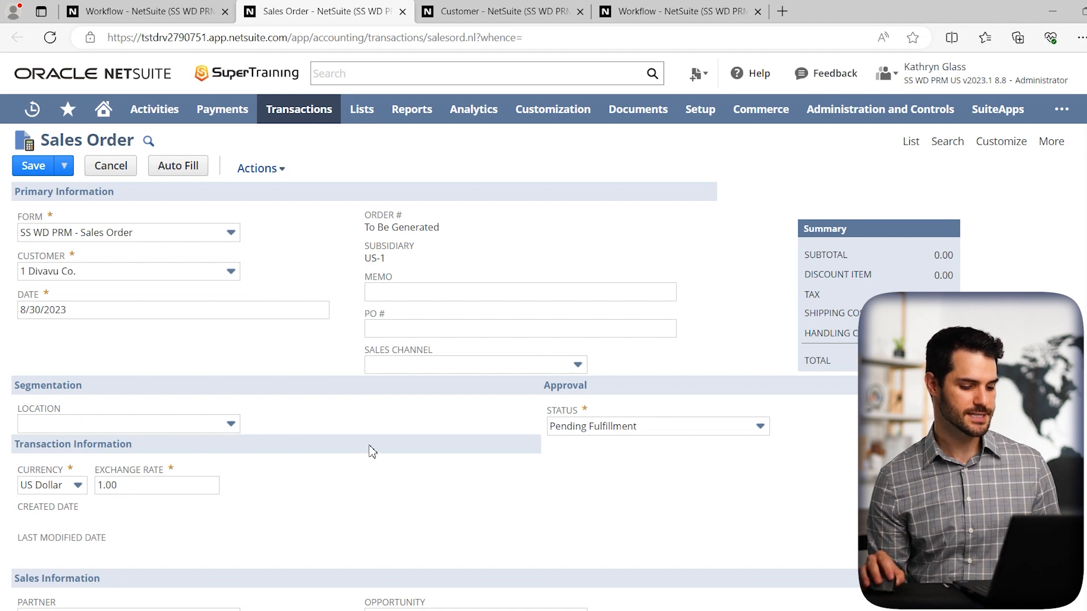
# Check the Payment Method in the sales order's billing information.
pyautogui.scroll(-3, 266, 382)
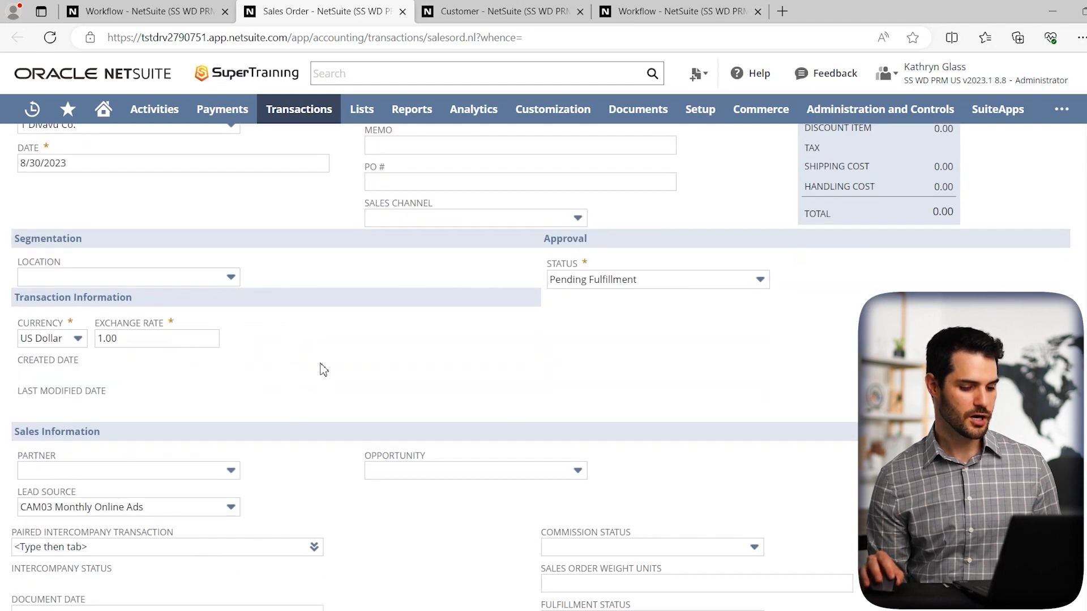
pyautogui.scroll(-5, 355, 363)
pyautogui.scroll(-1, 354, 364)
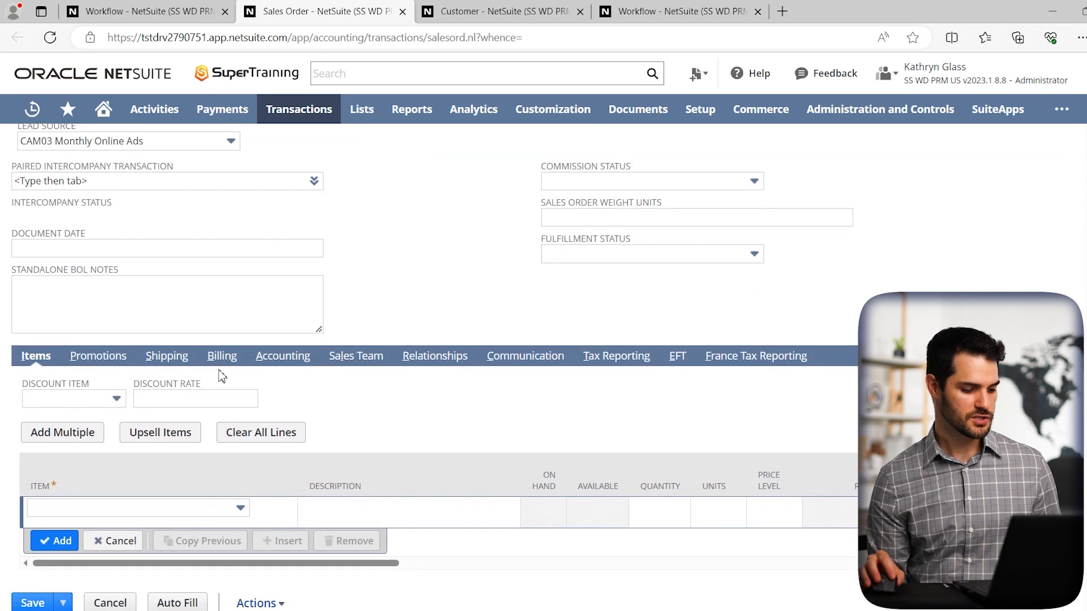
pyautogui.click(222, 356)
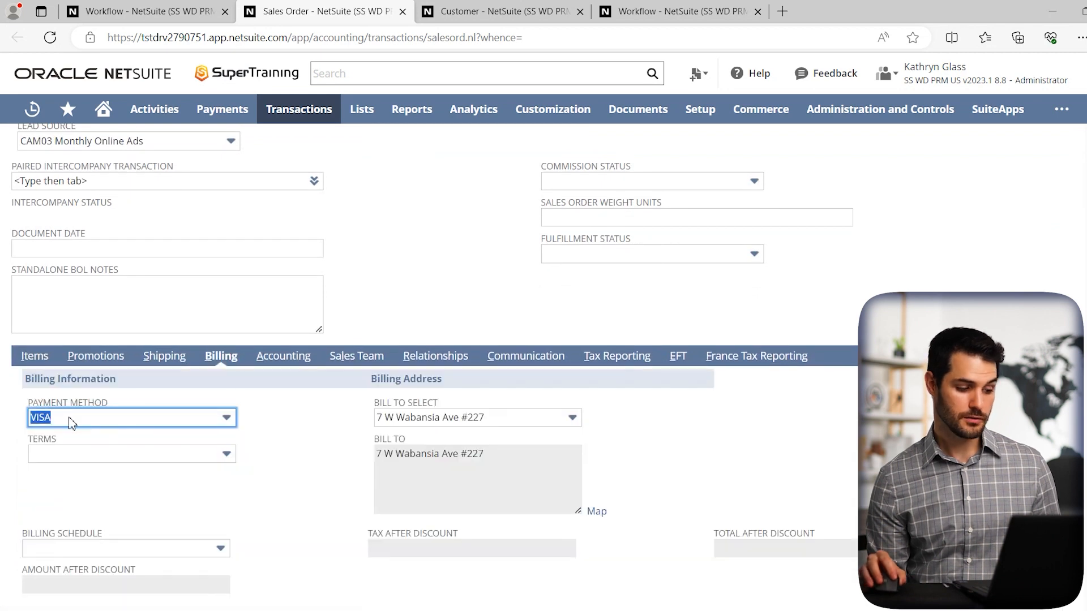